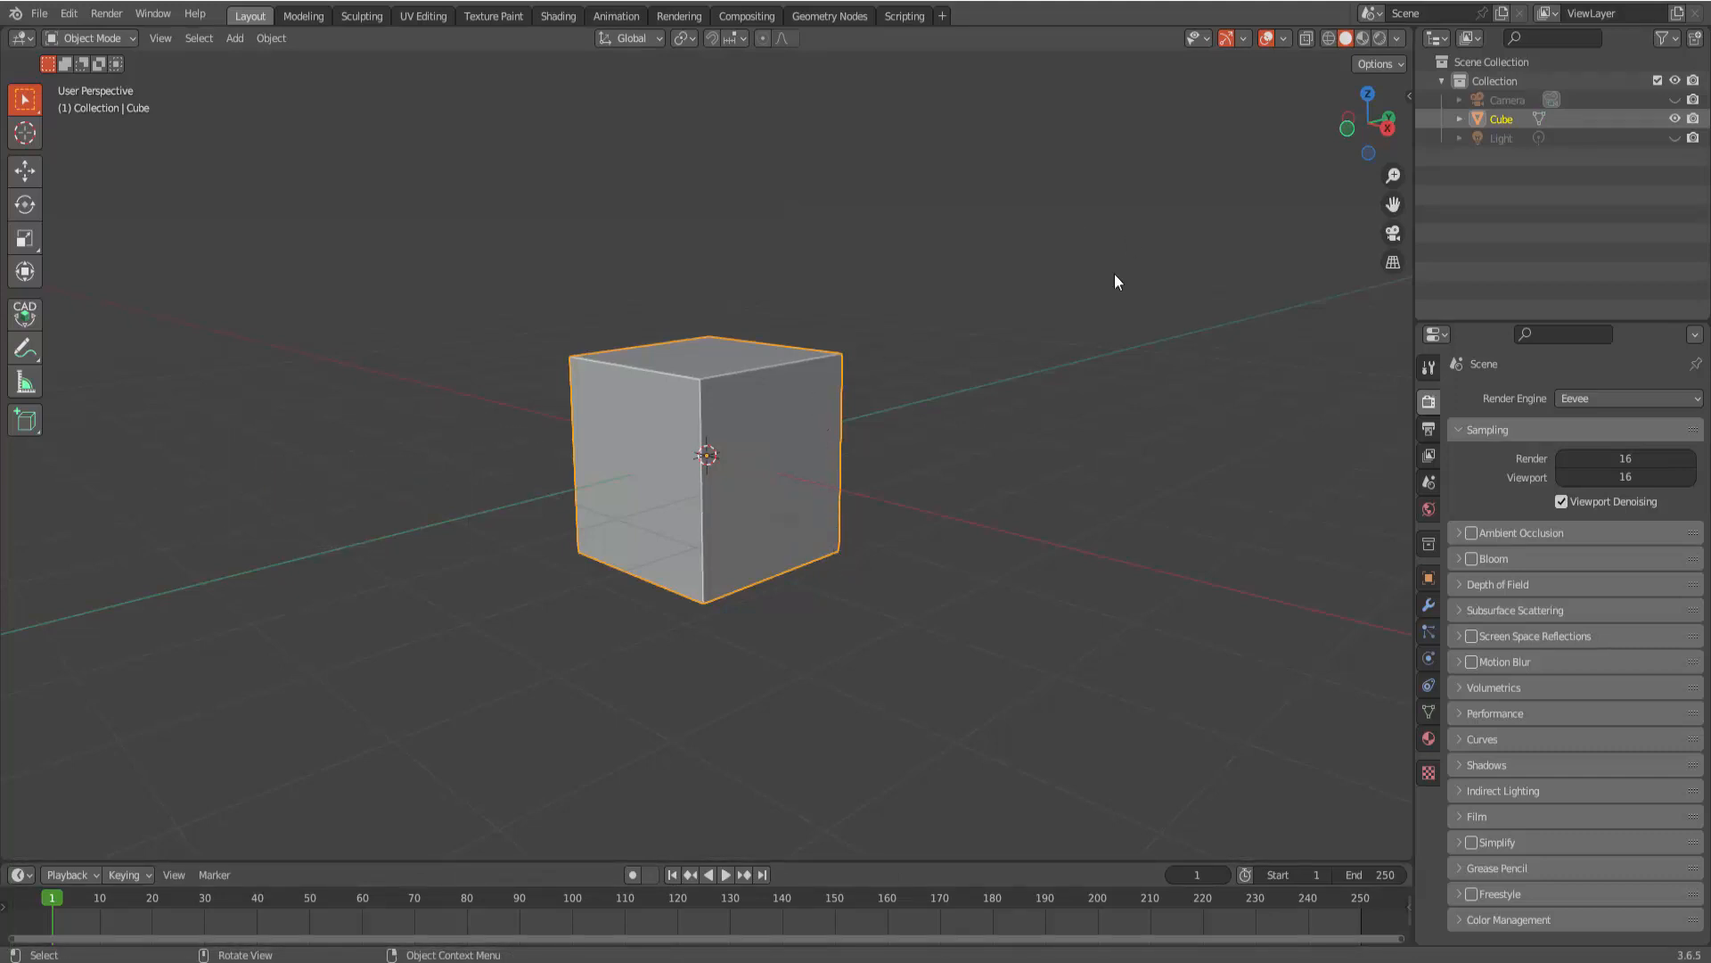
Step: Insert a Location keyframe for the cube at frame 1
key("i")
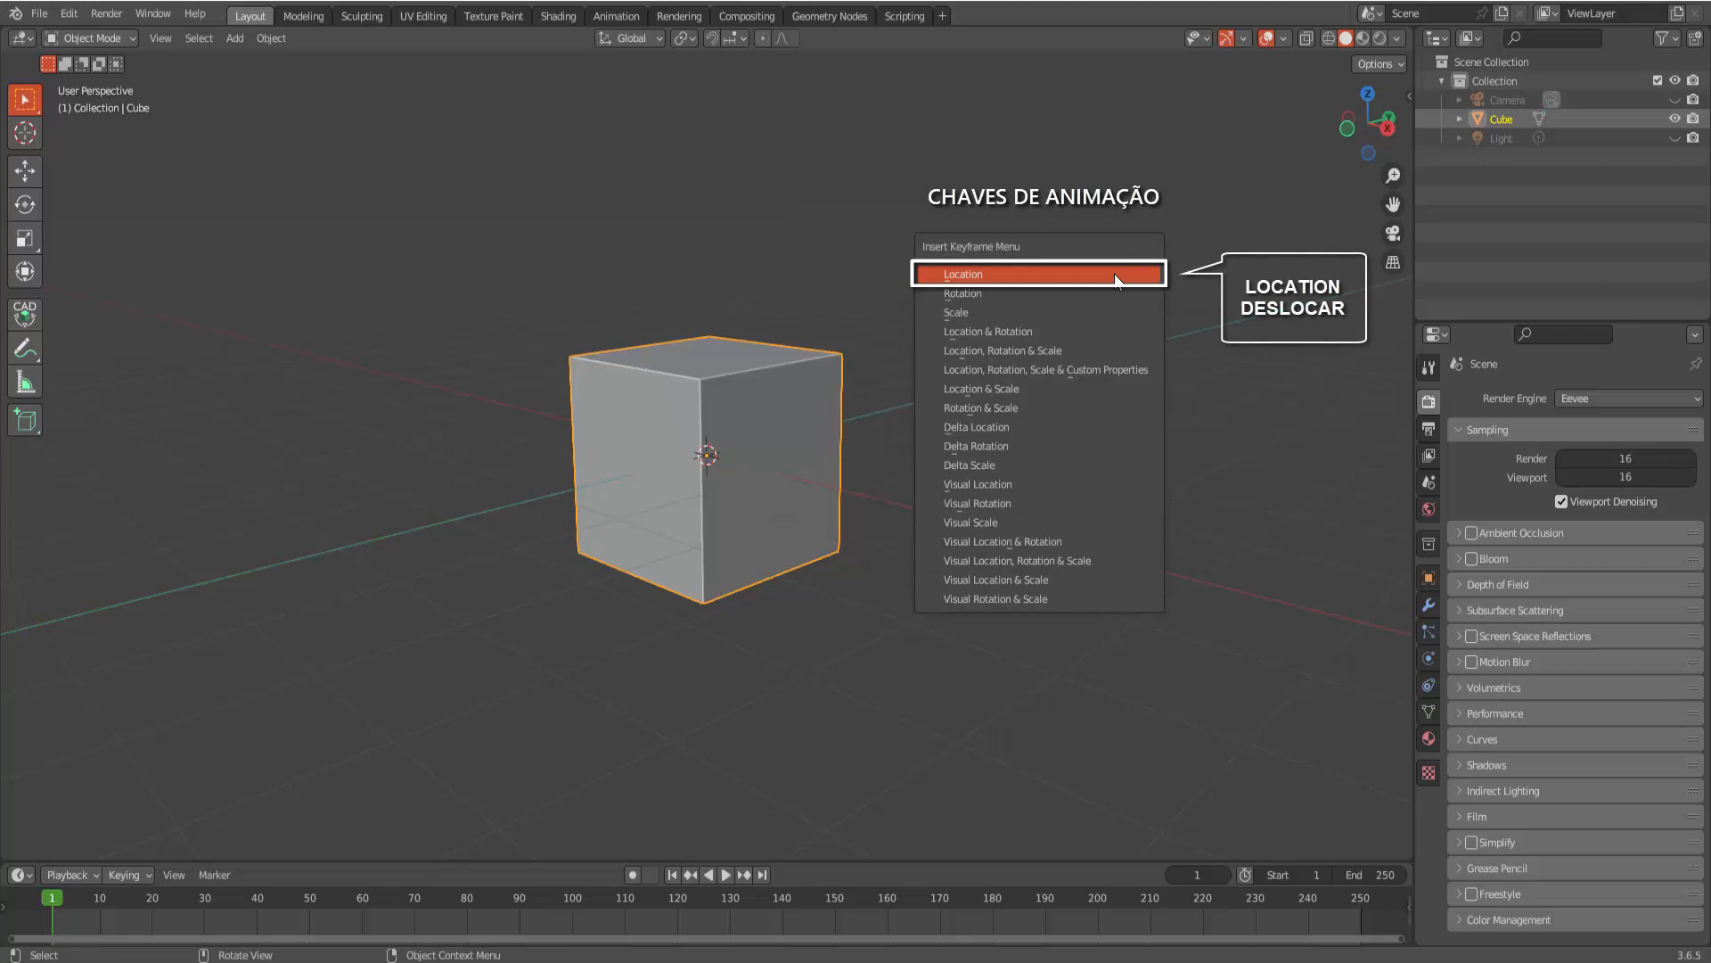
left_click(974, 278)
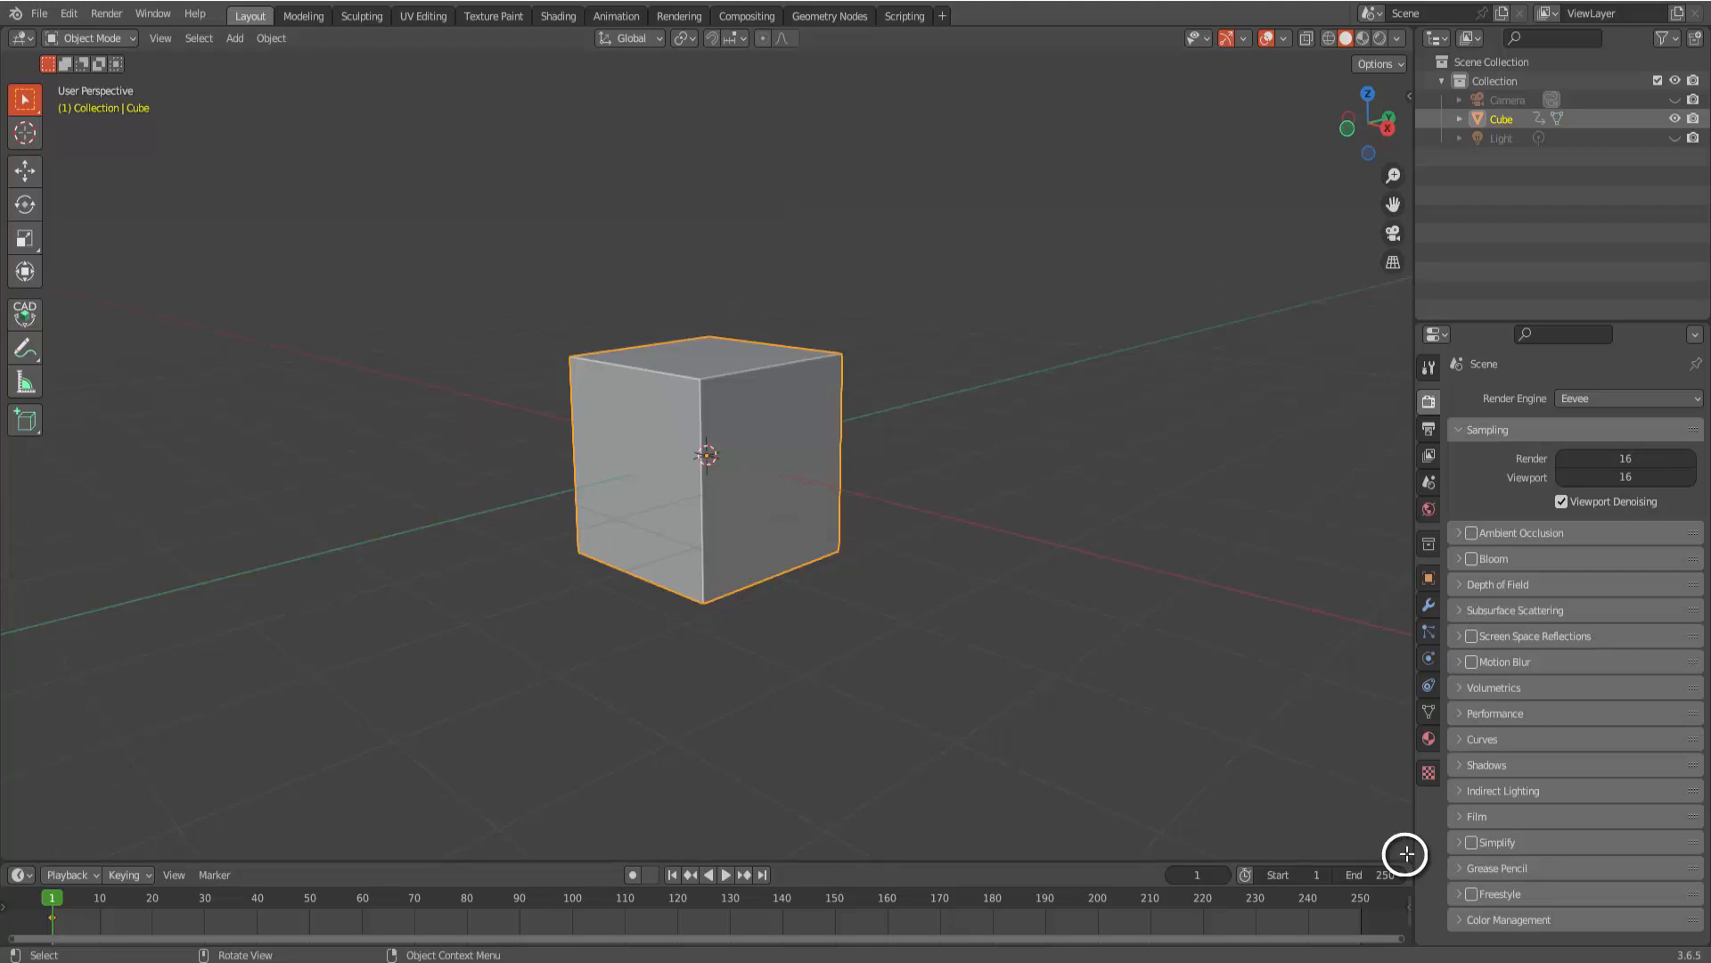
Step: Split the 3D viewport horizontally, turn the lower area into a Graph Editor, and expand the cube's Object Transforms channel
left_click_drag(1396, 833, 1373, 537)
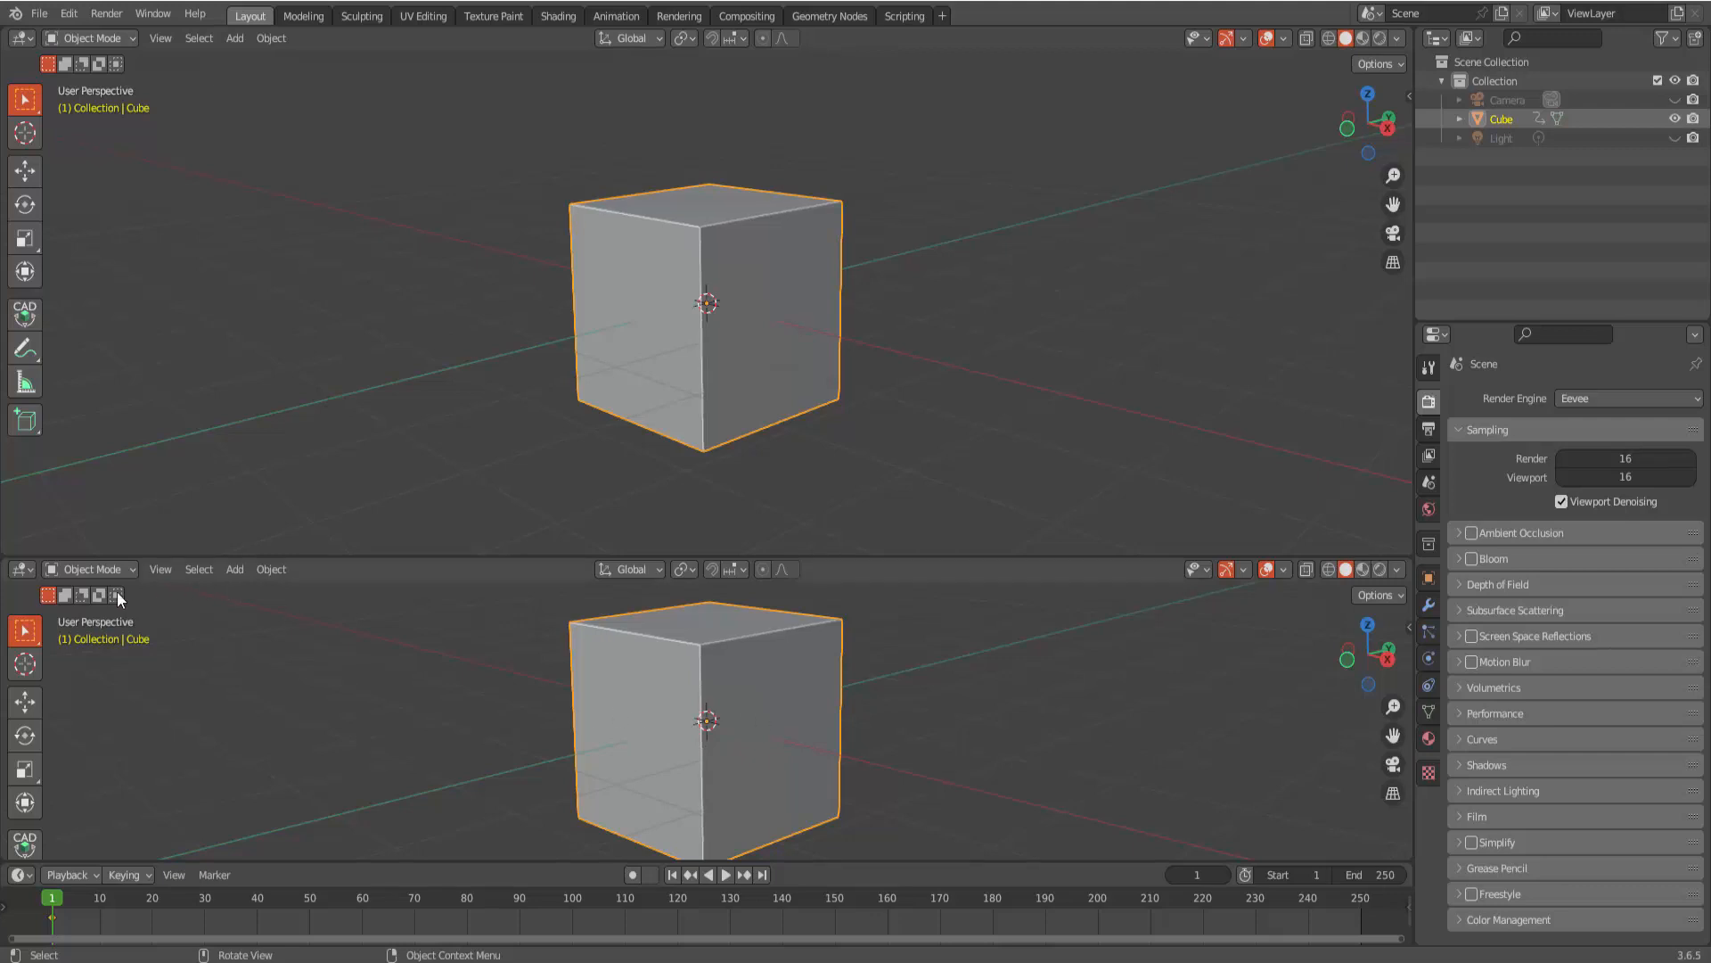
left_click(21, 569)
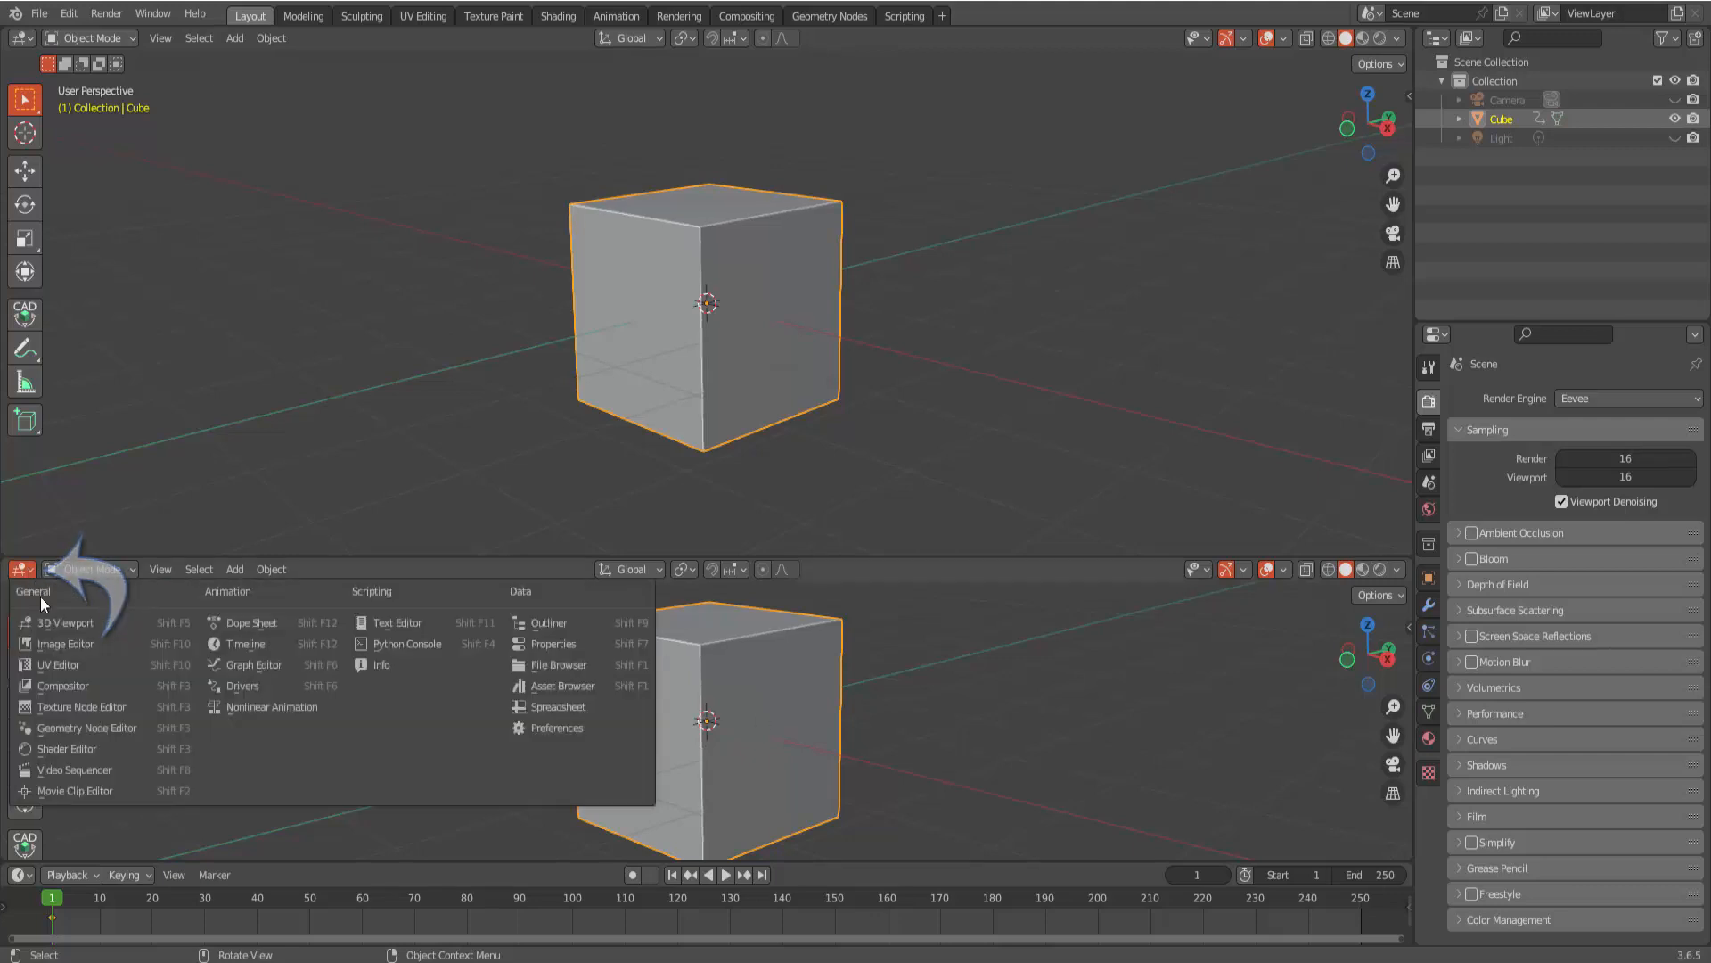
left_click(278, 666)
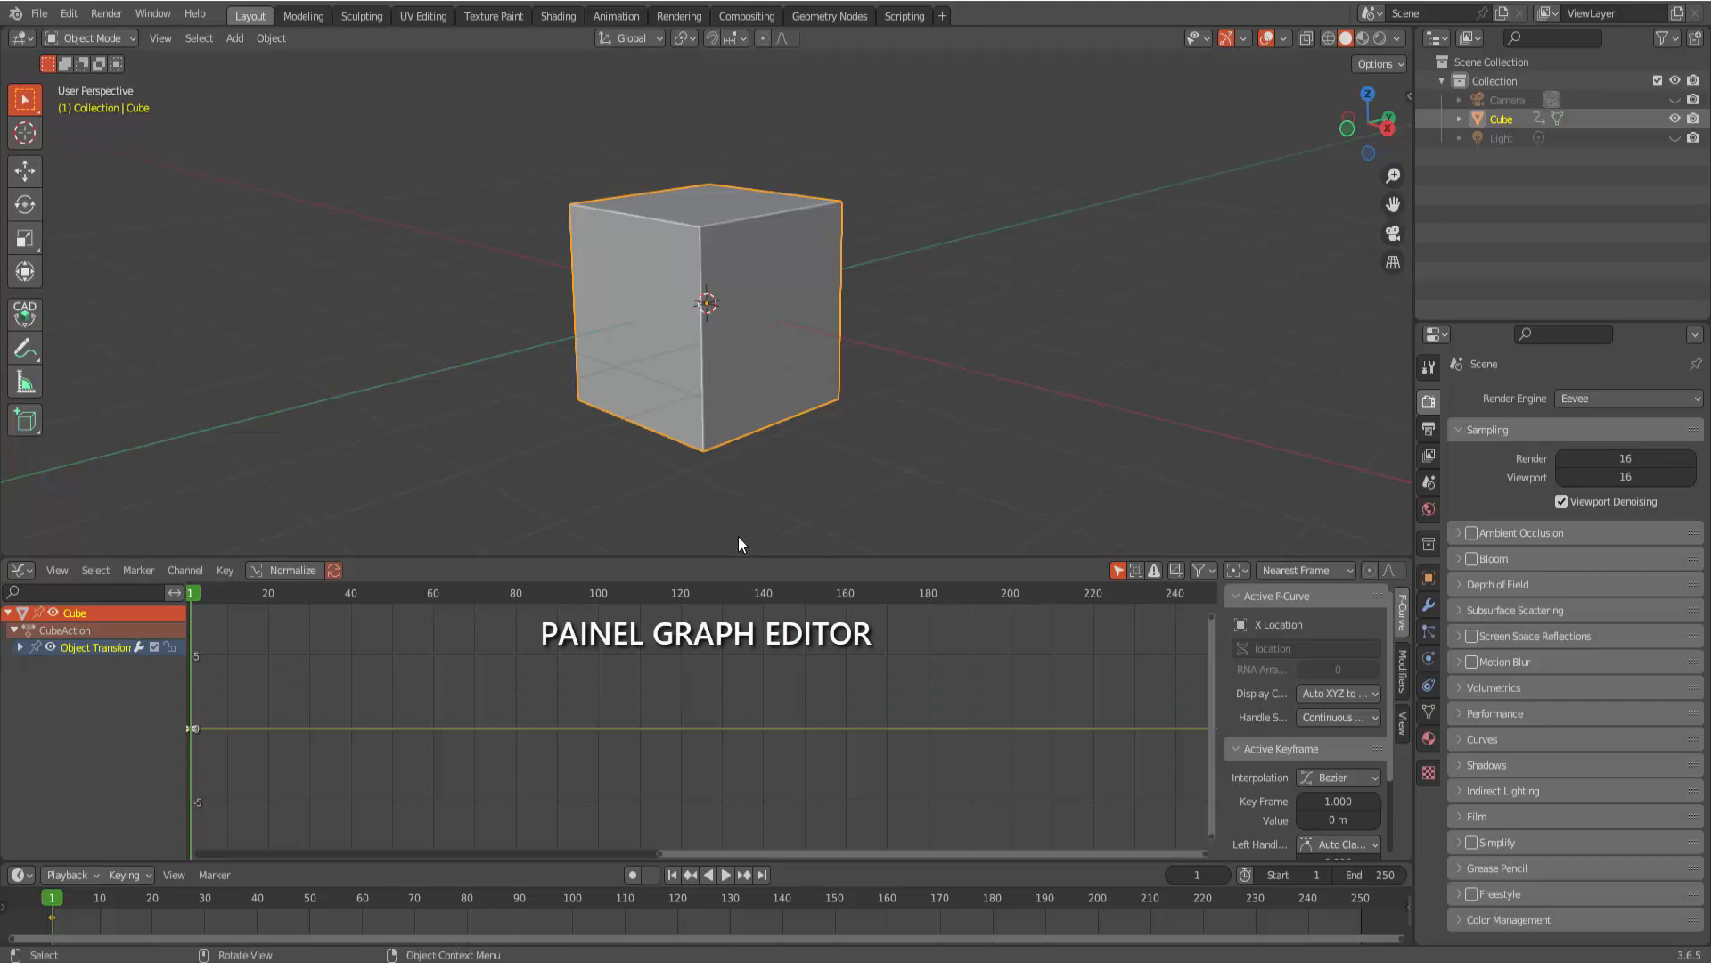
left_click_drag(858, 559, 844, 580)
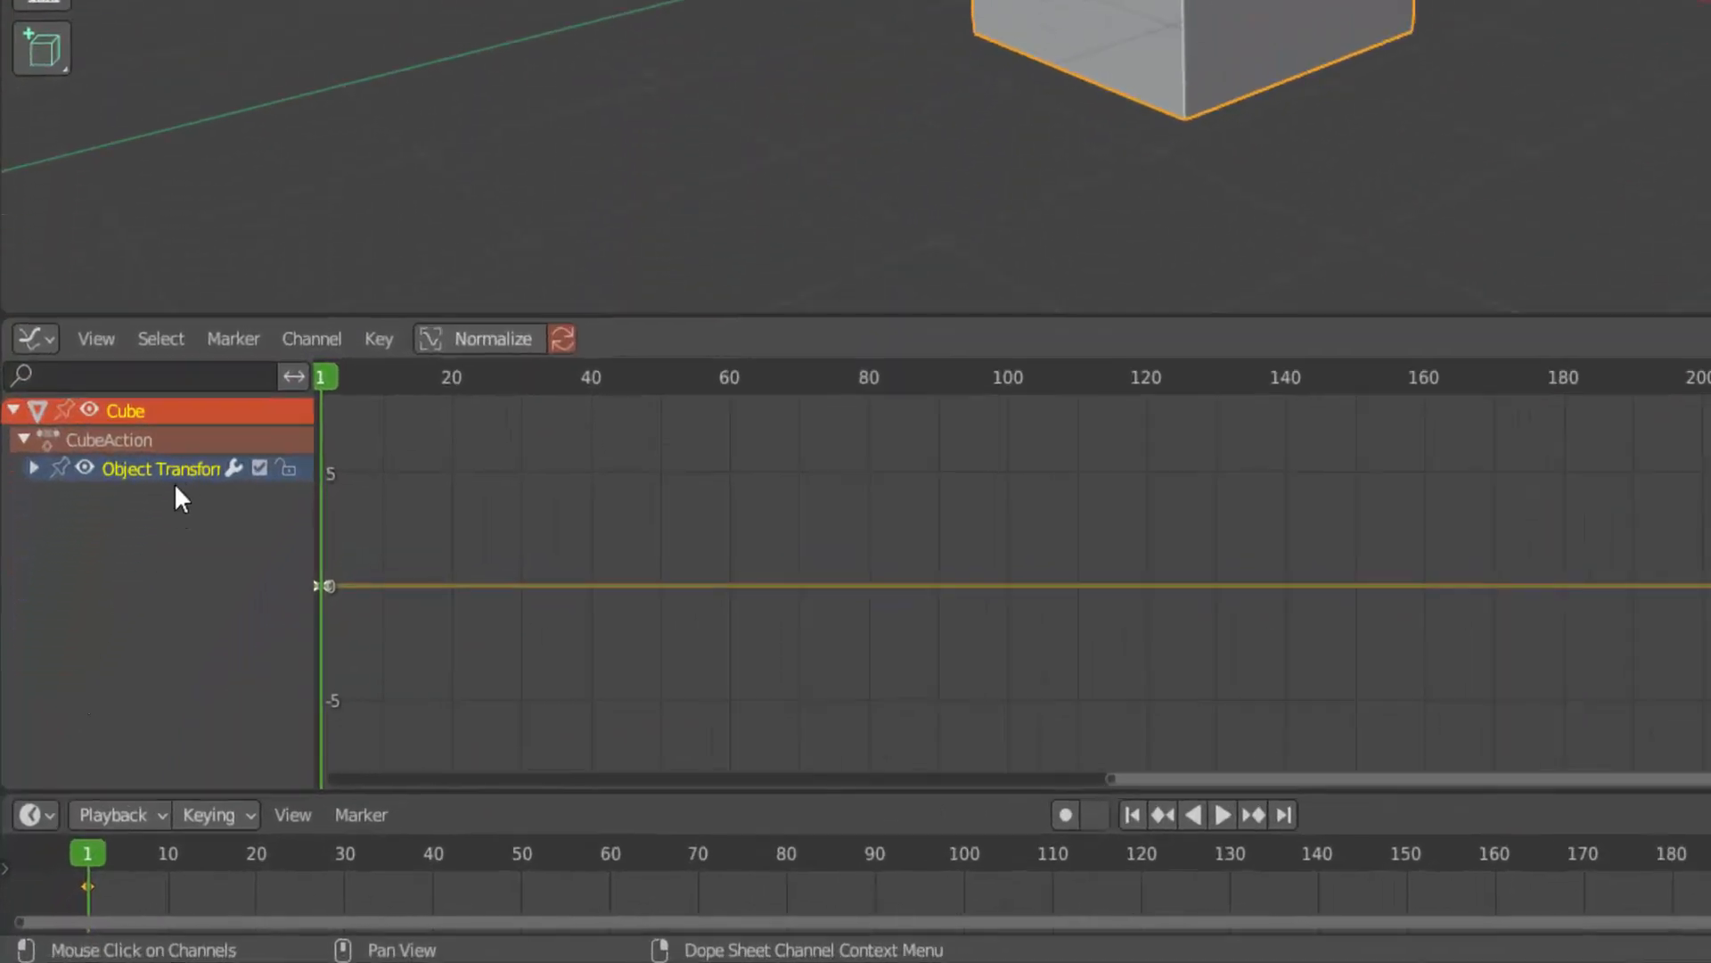
left_click(37, 409)
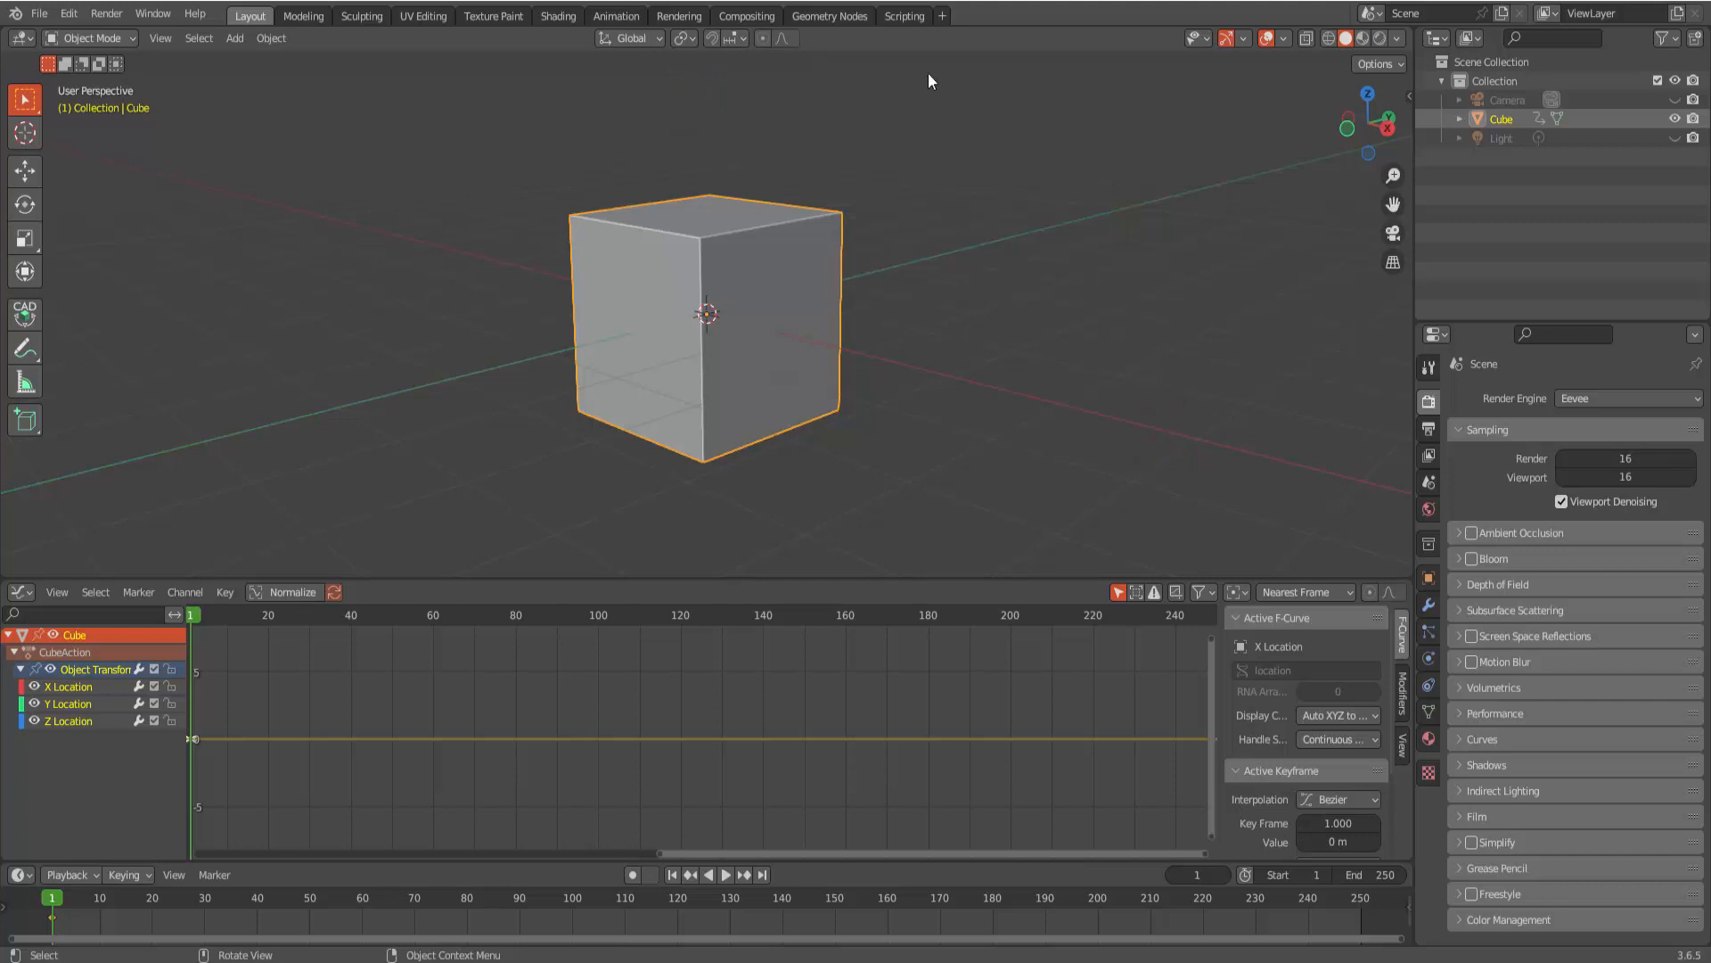
Step: Enable the Z axis line in the 3D viewport overlays
left_click(1284, 39)
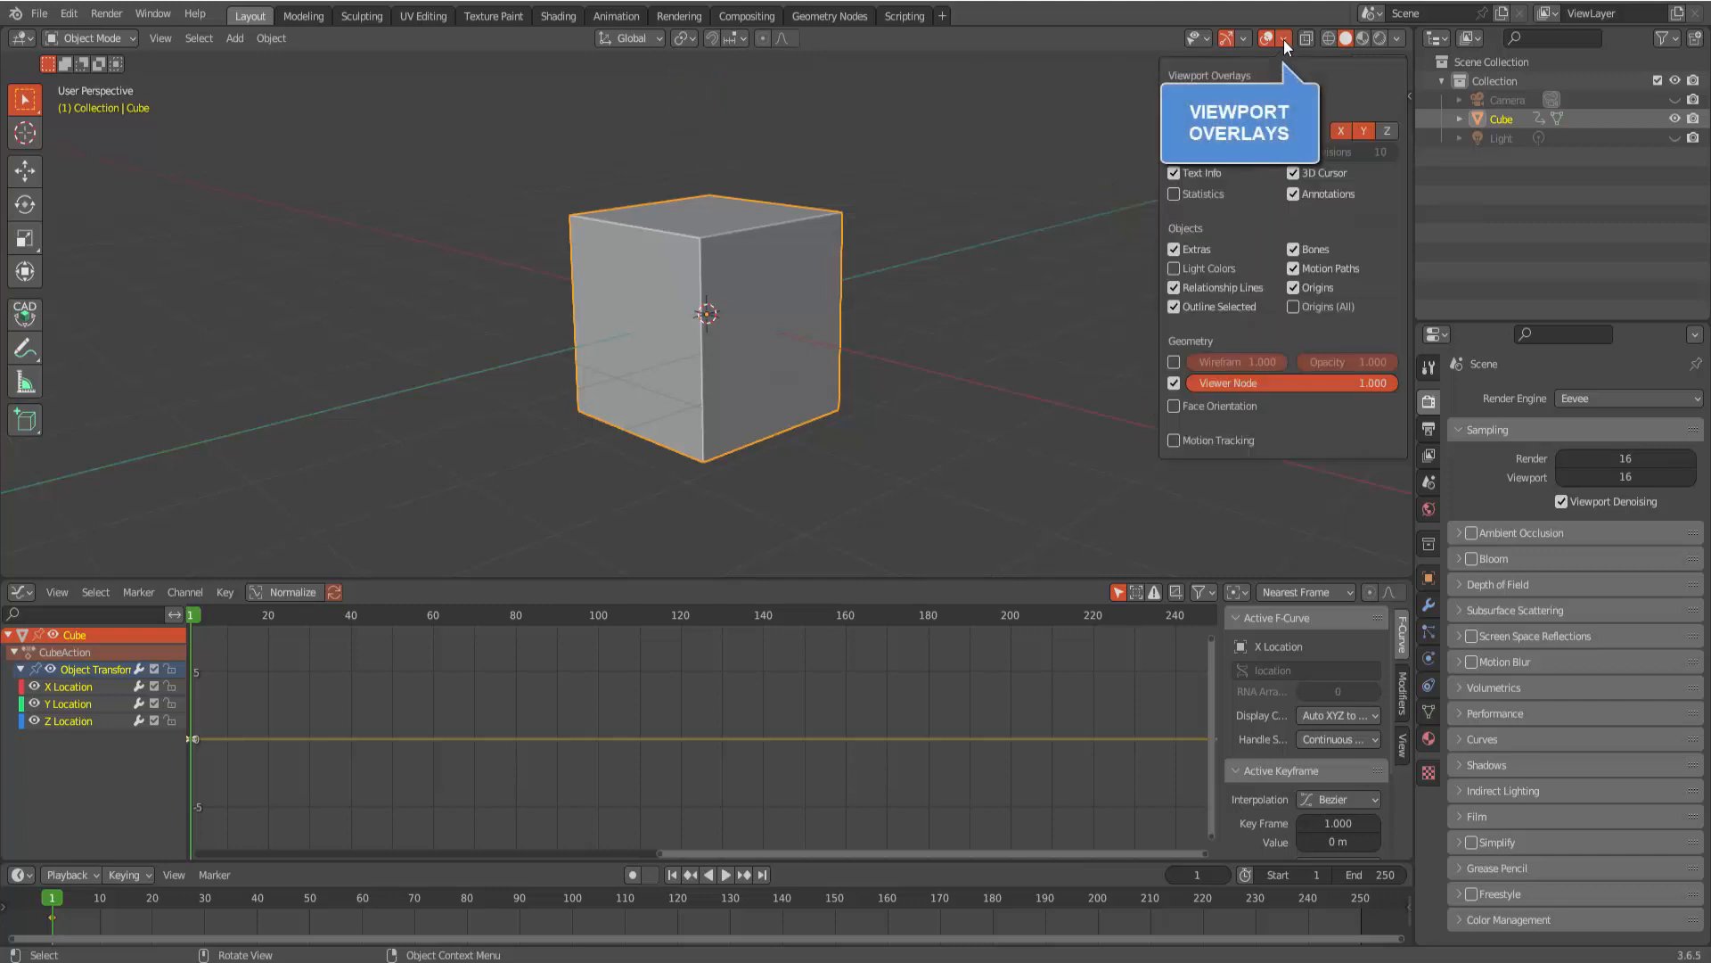
left_click(1387, 131)
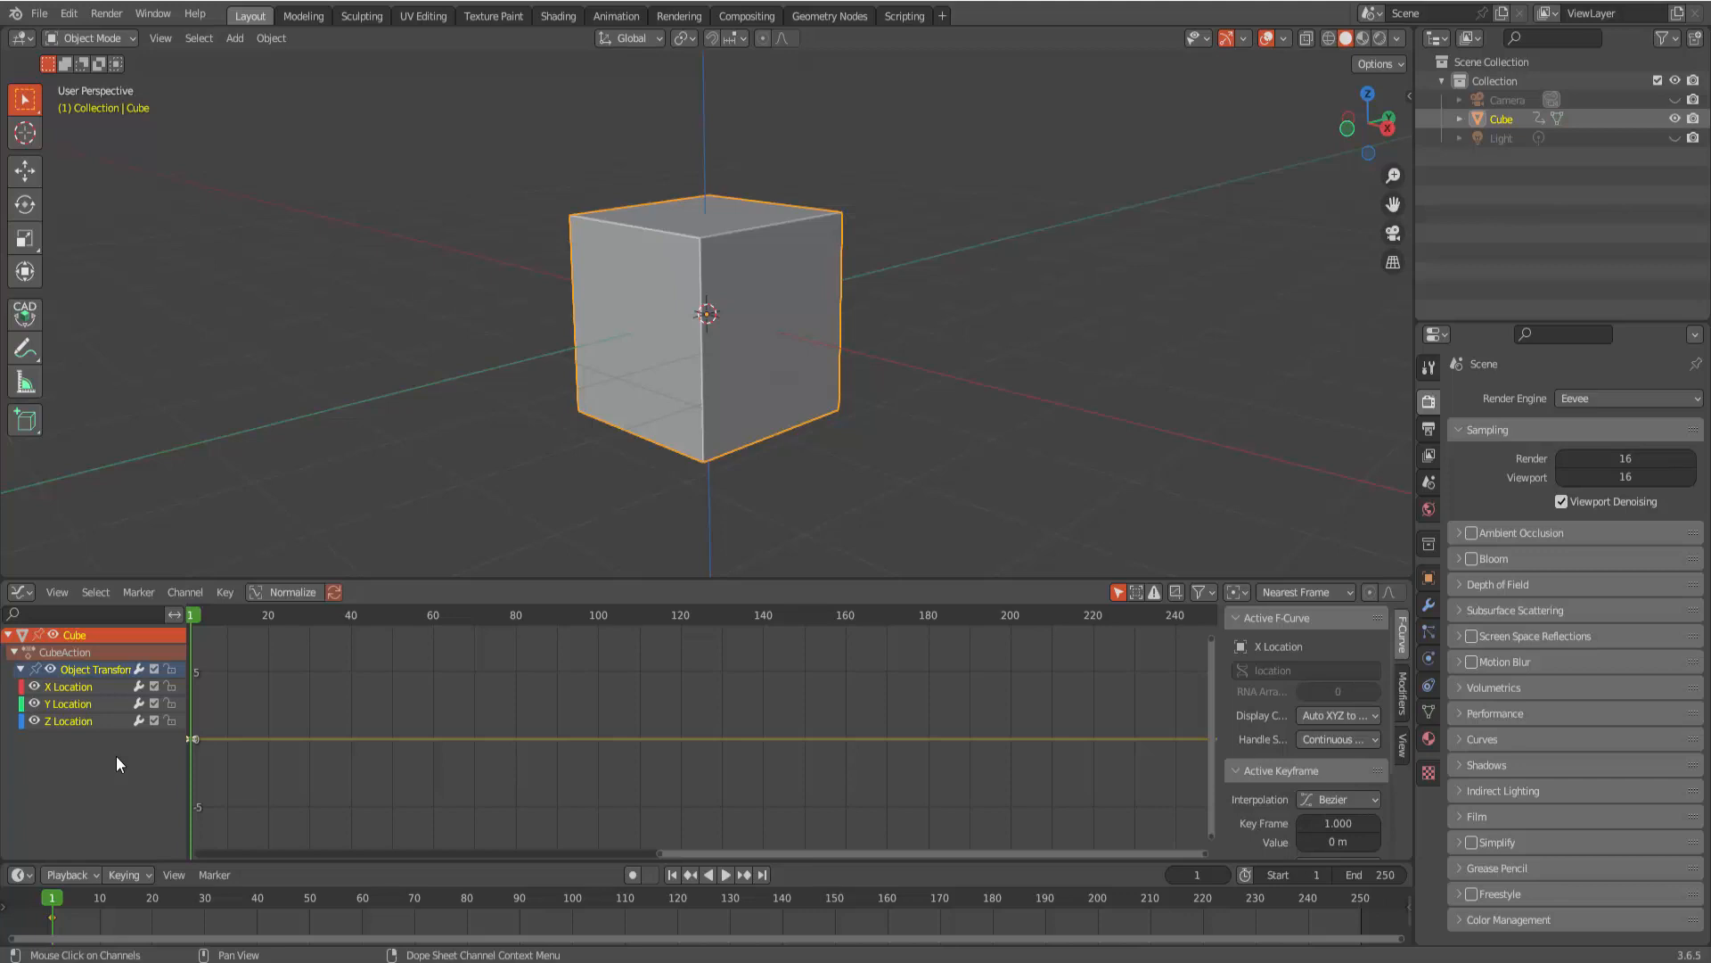
Step: Play the animation to check the keyed cube, stop playback, and return to the first frame
left_click(728, 879)
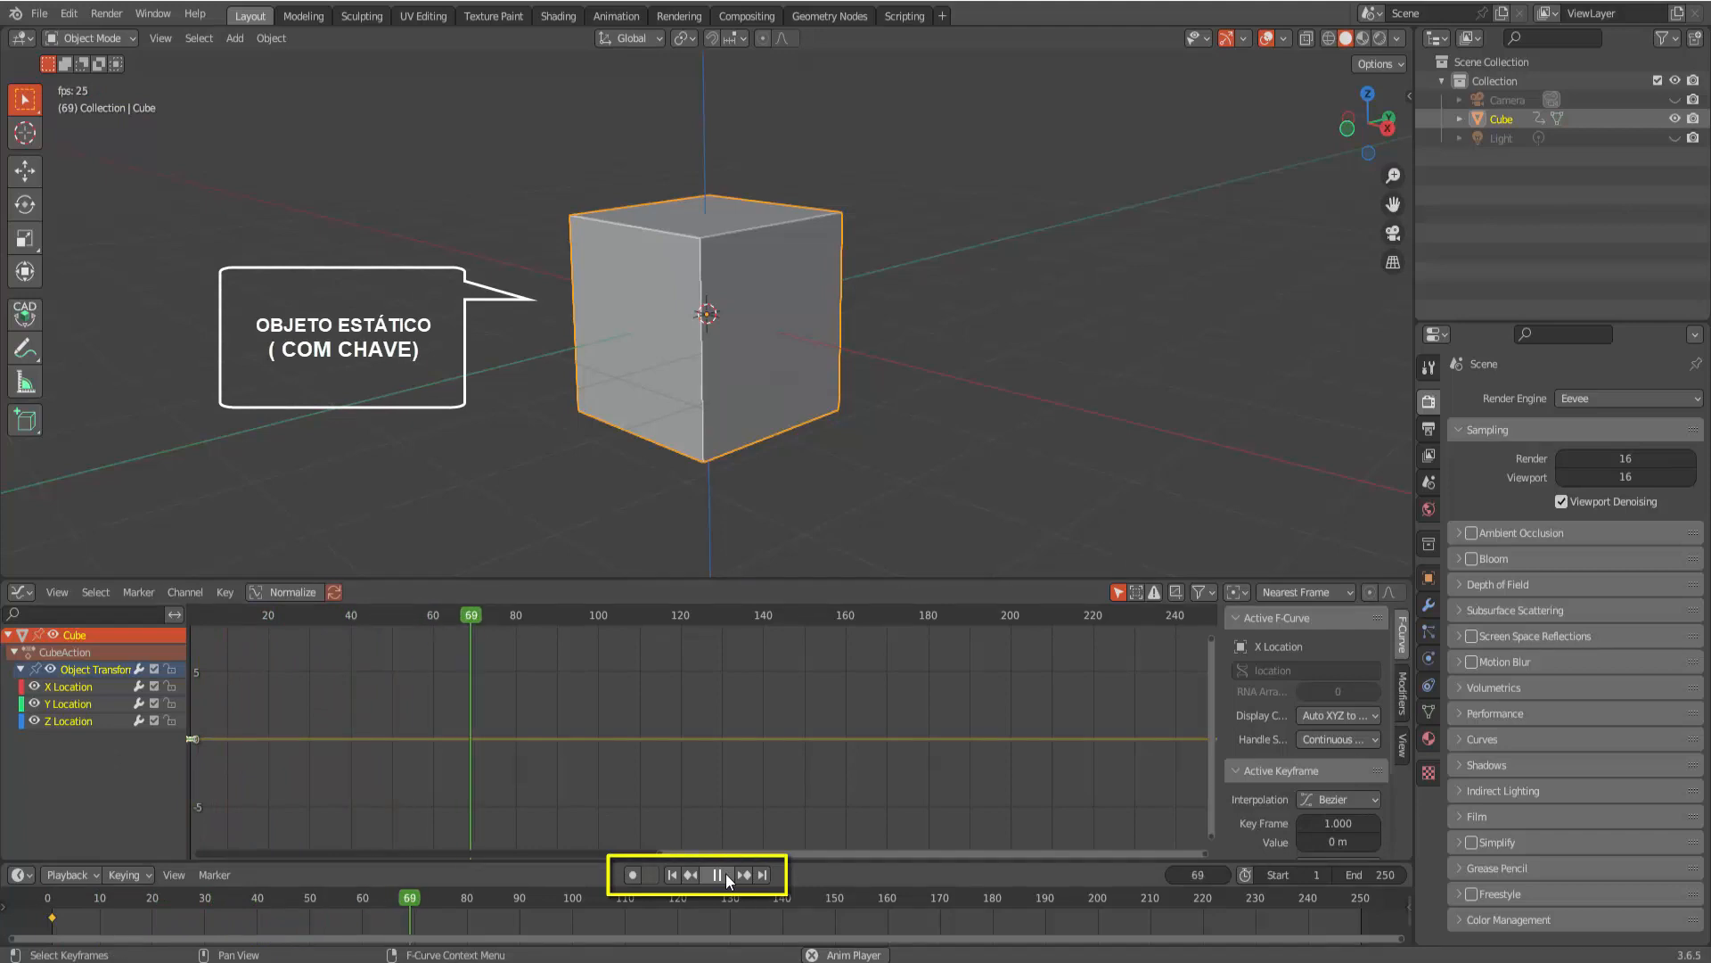
left_click(728, 879)
left_click(672, 874)
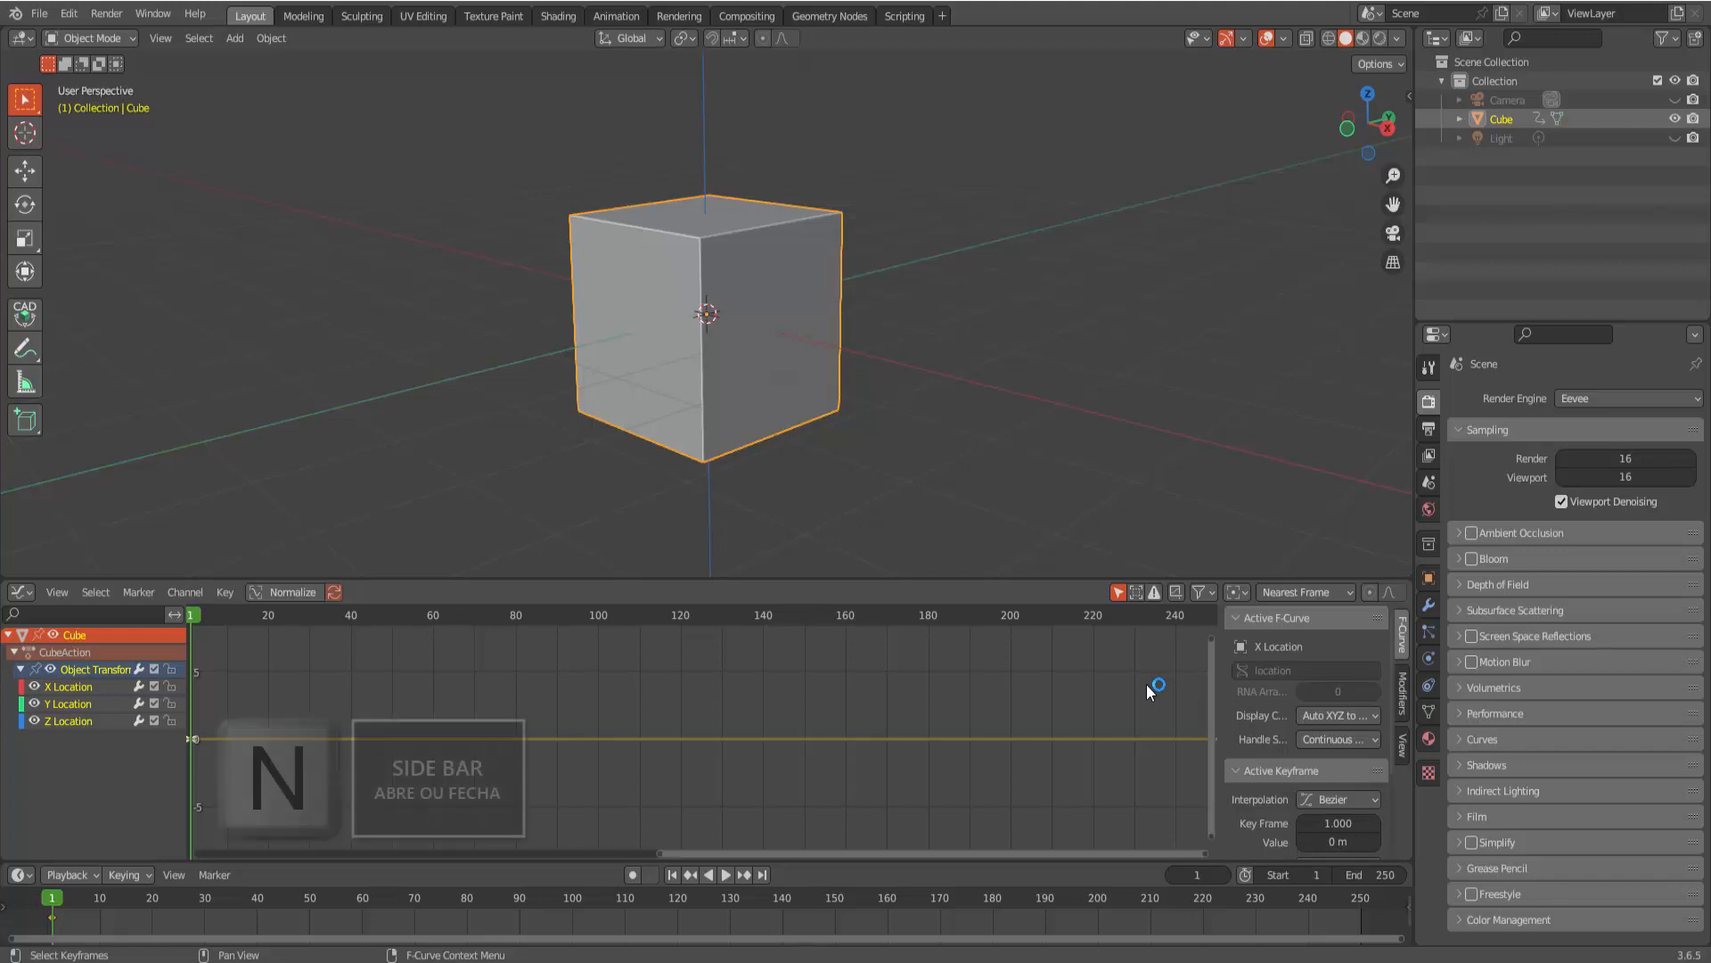
Step: Add a Noise modifier to the cube's Y Location curve in the Graph Editor
key("n")
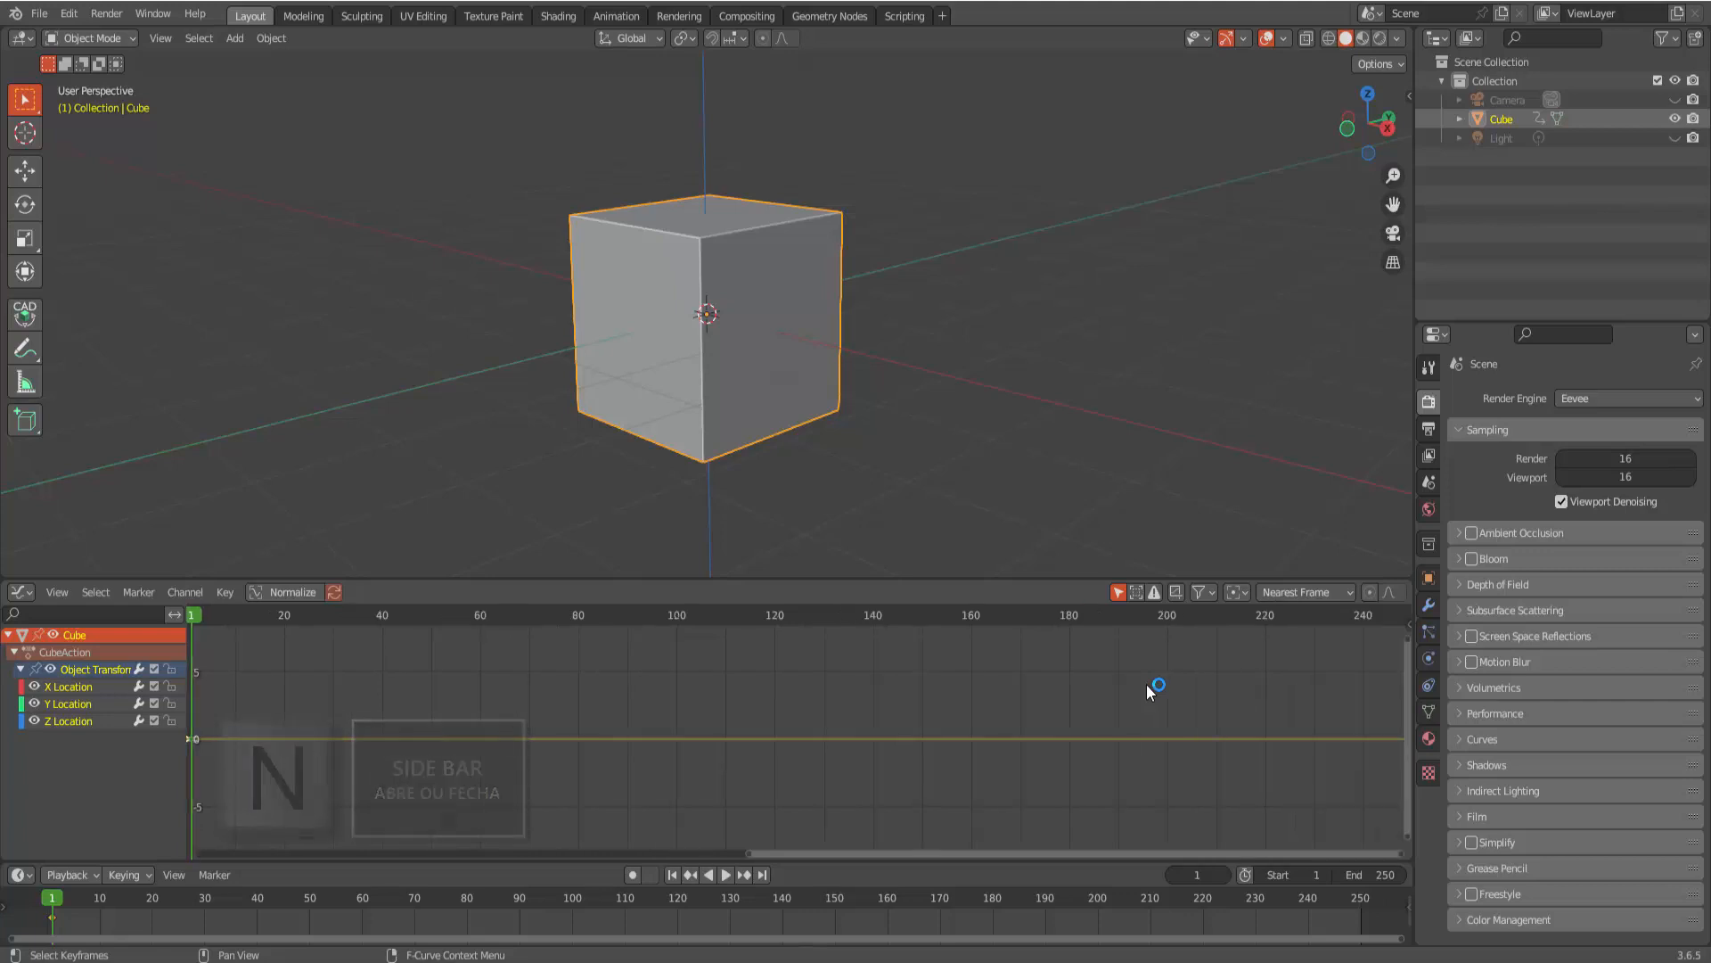
key("n")
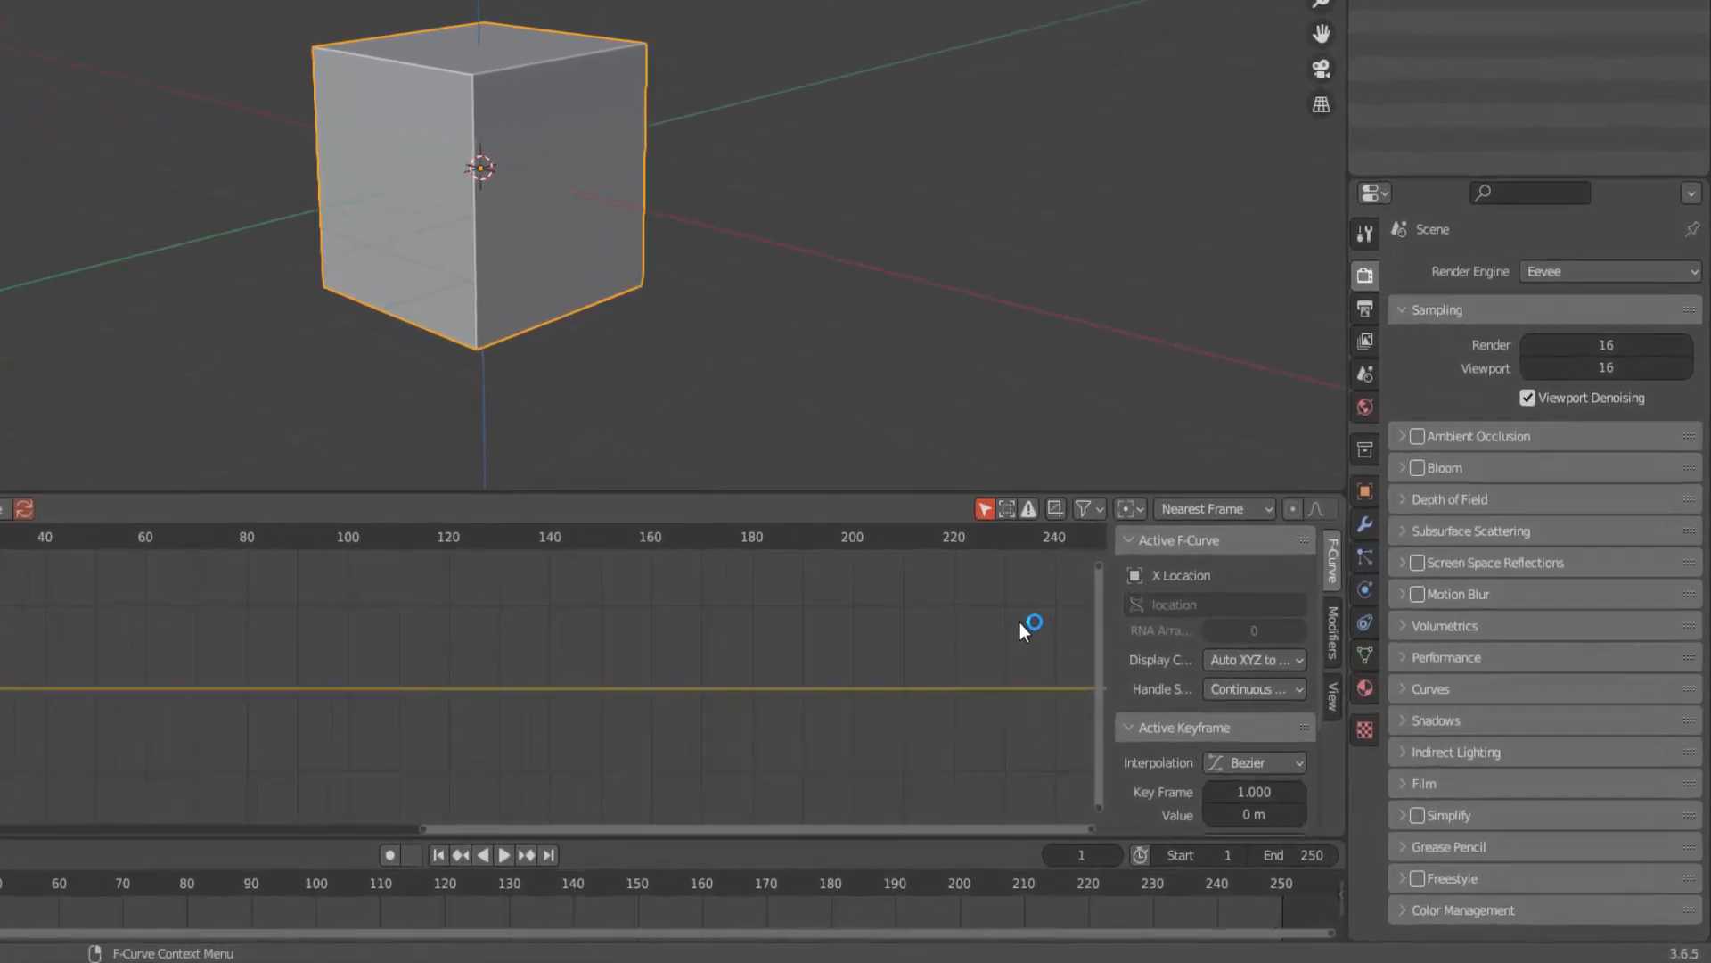
left_click(1333, 628)
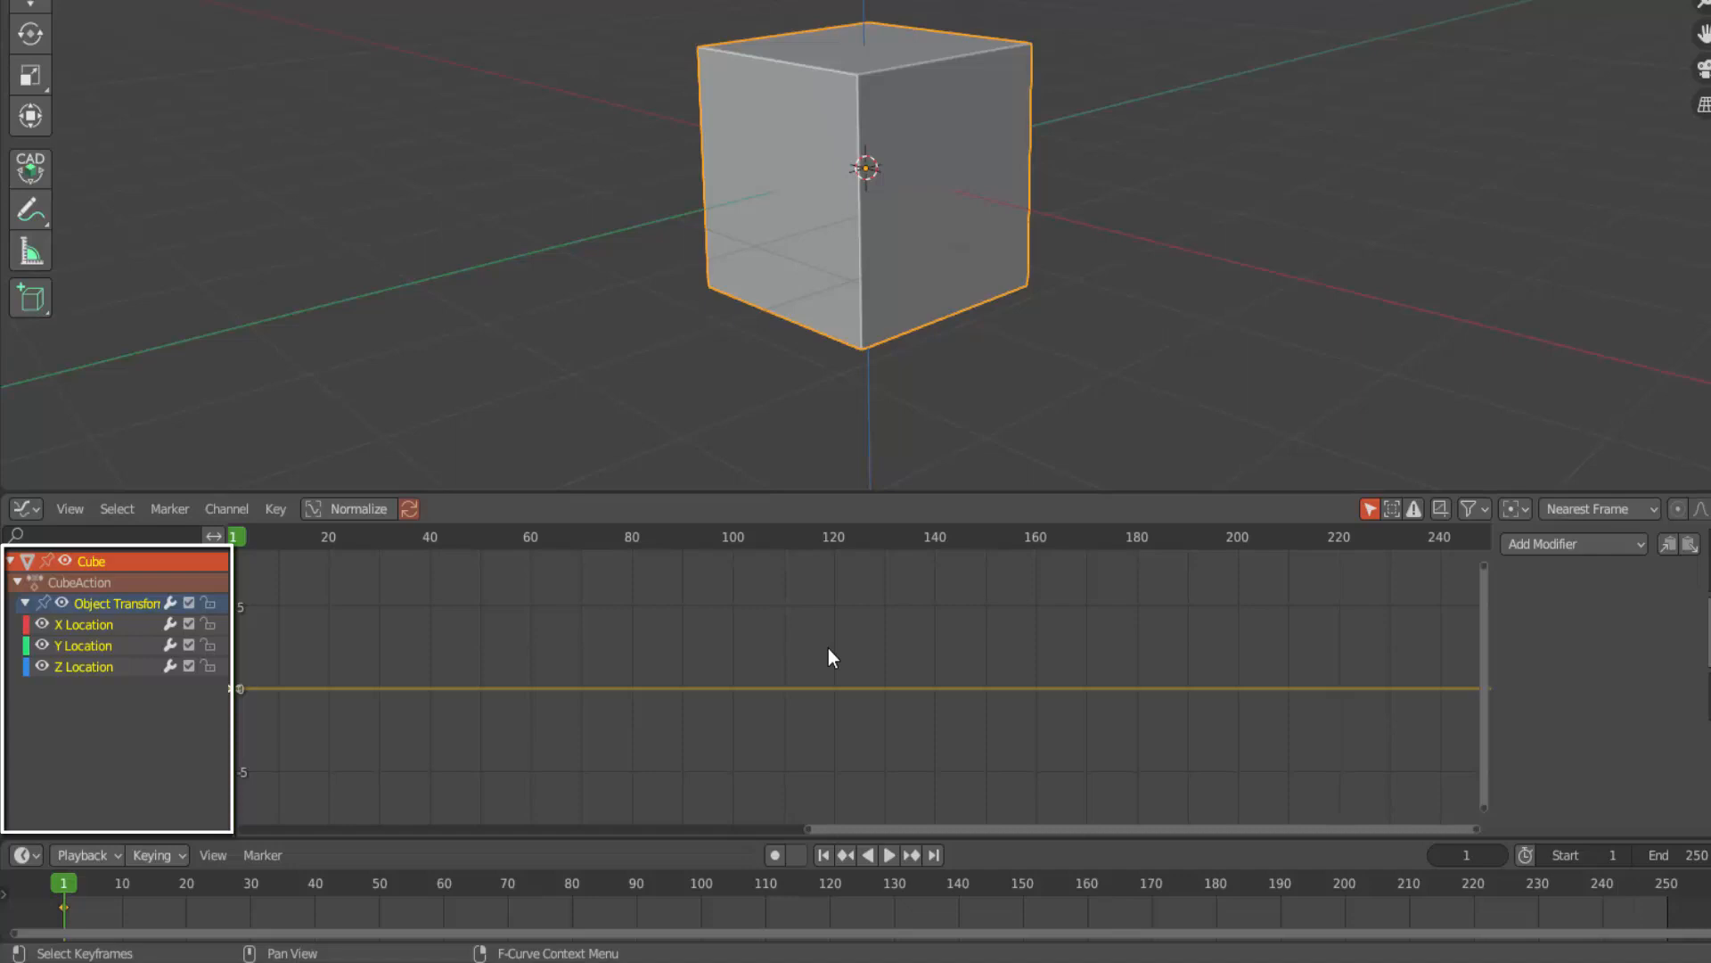
left_click(73, 645)
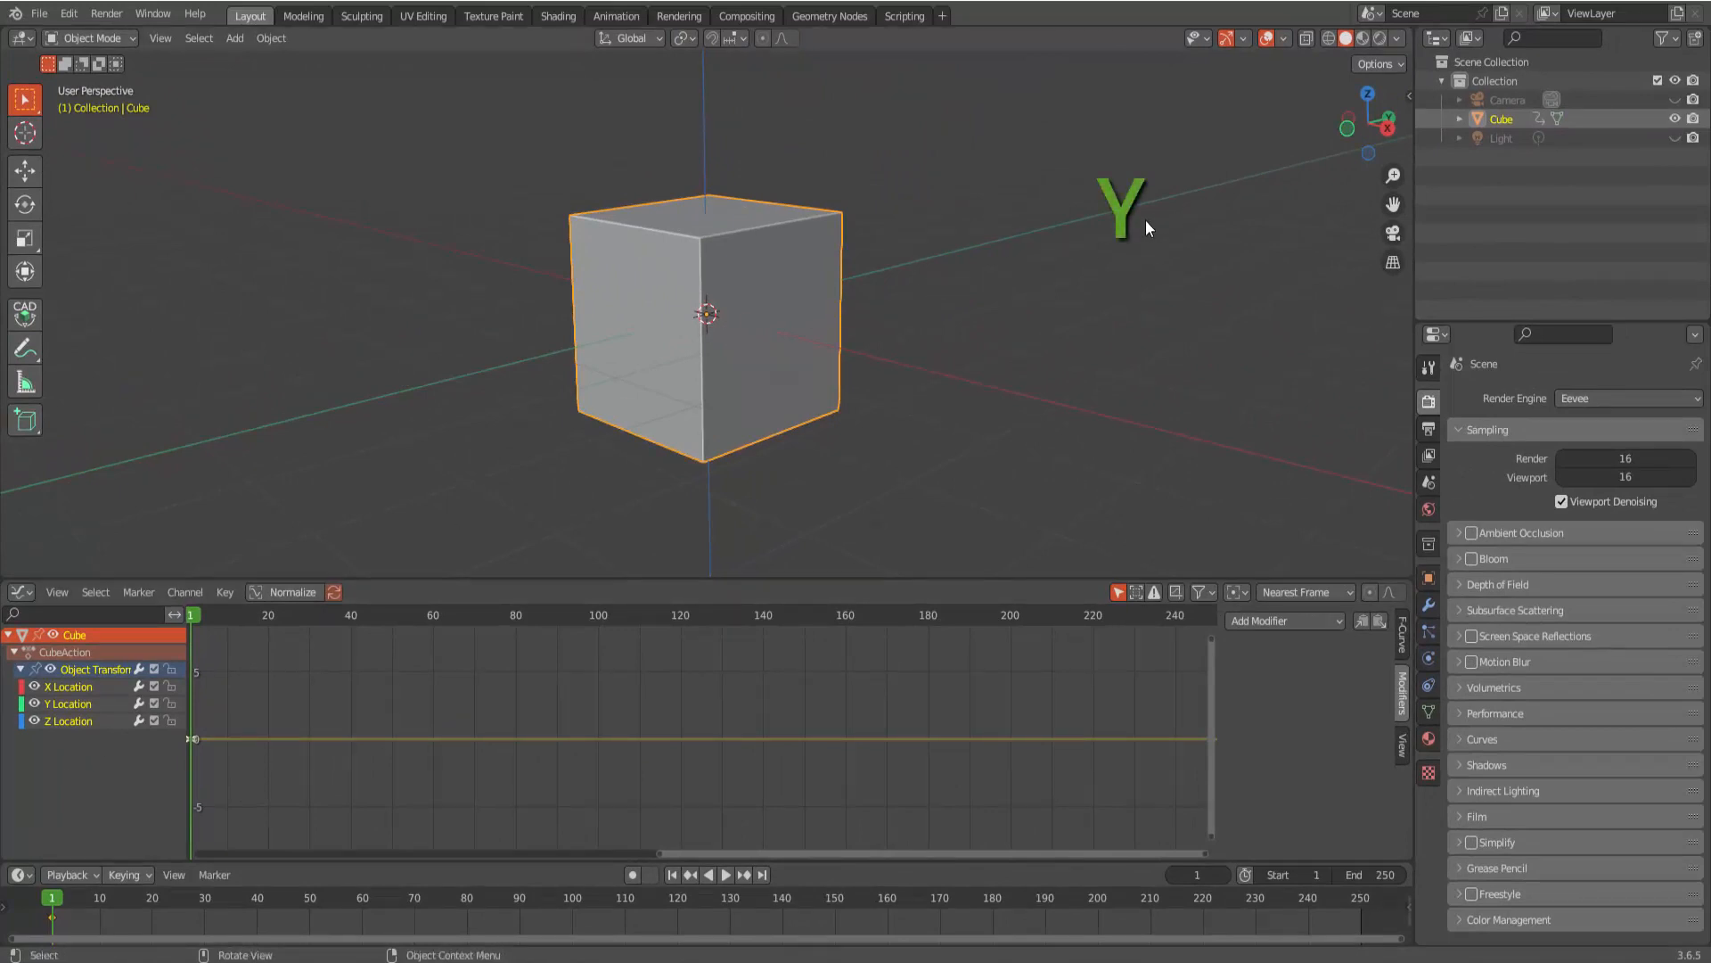
left_click(62, 702)
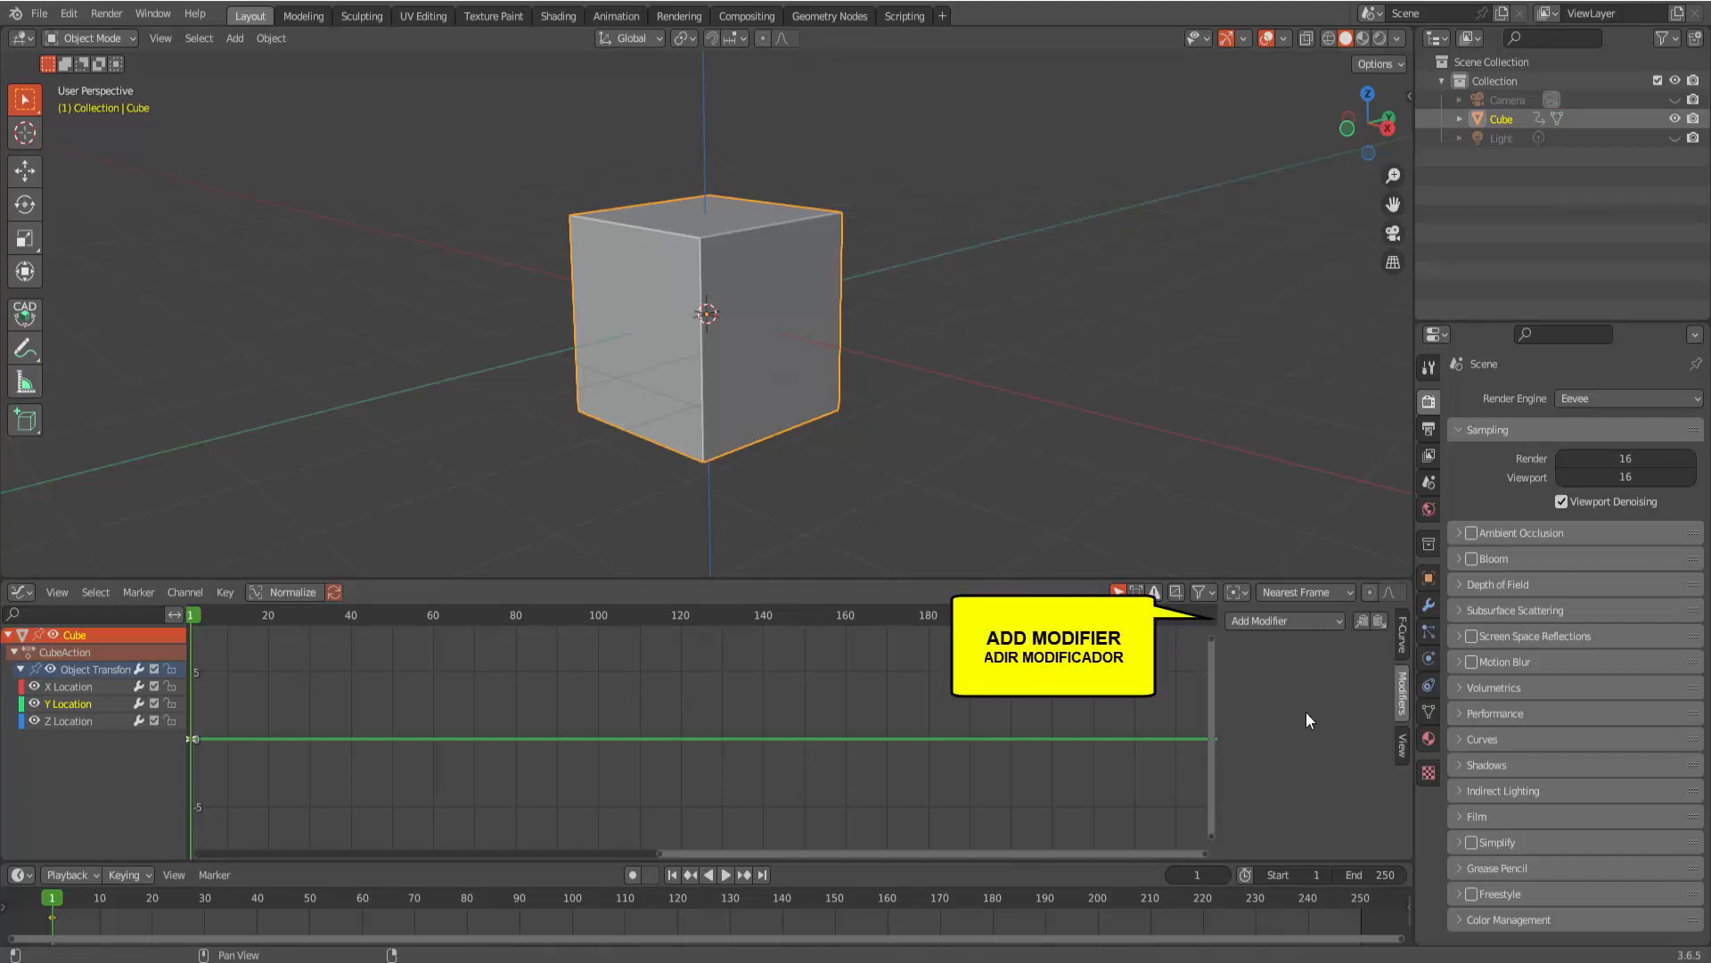
left_click(1320, 622)
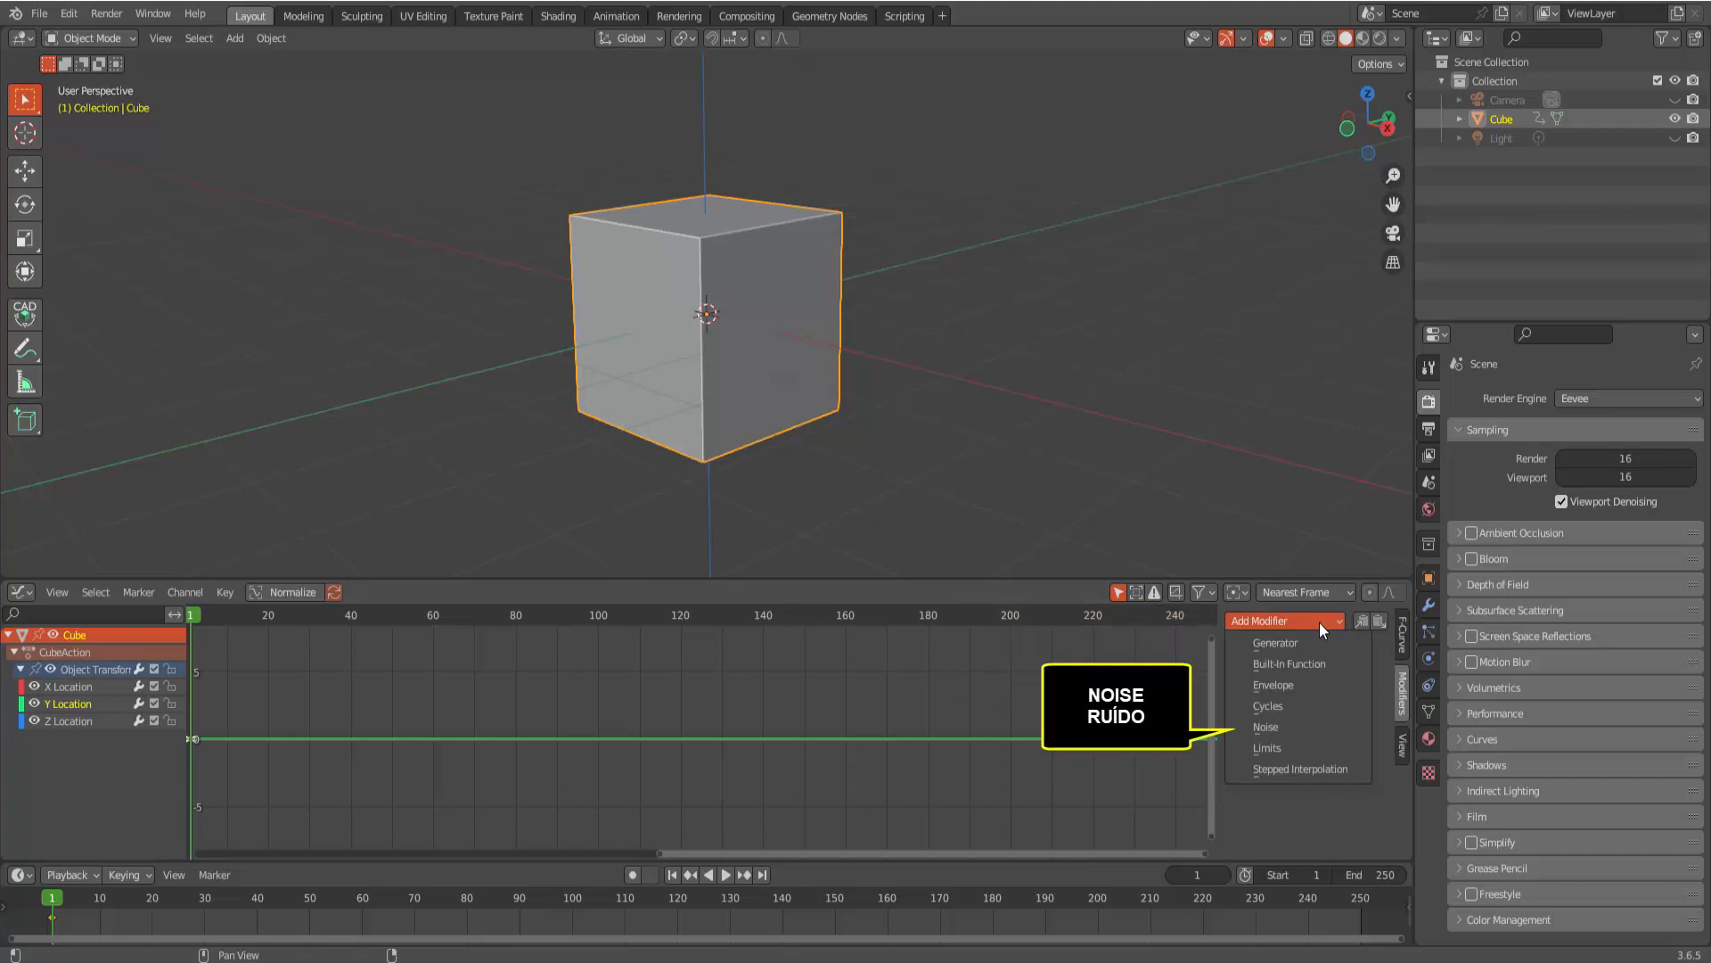
left_click(1289, 727)
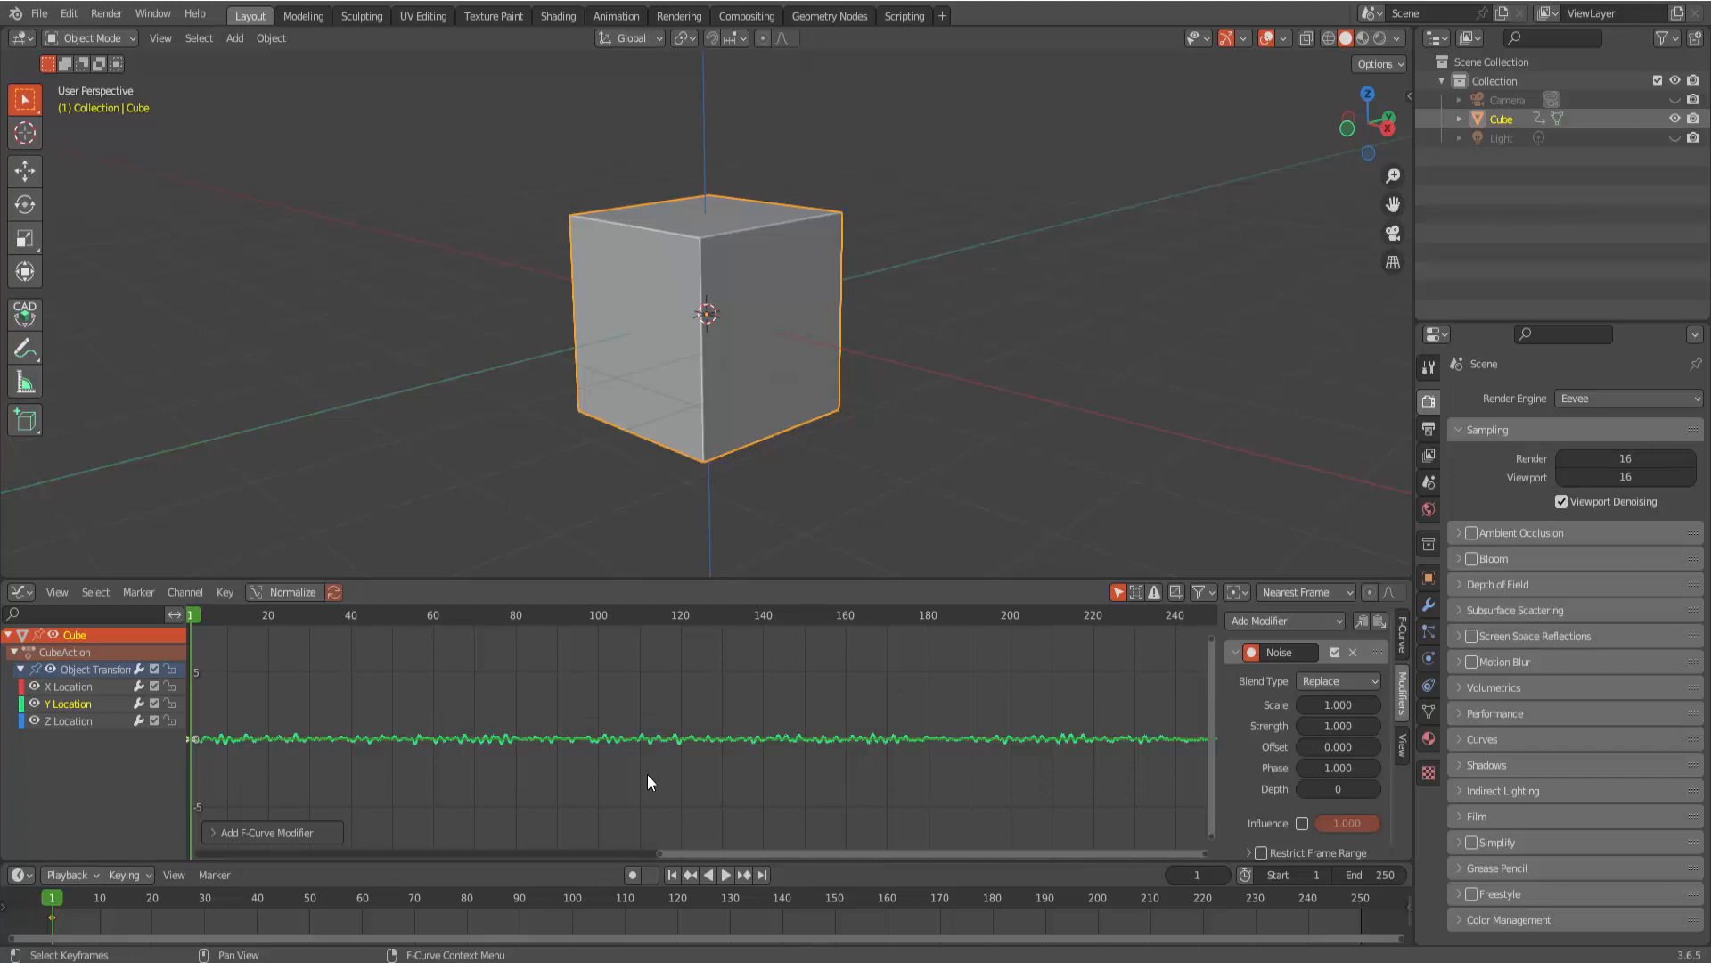
Step: Play back the cube's Y-axis noise motion, stop it, and look at the modifier's Blend Type options
left_click(726, 875)
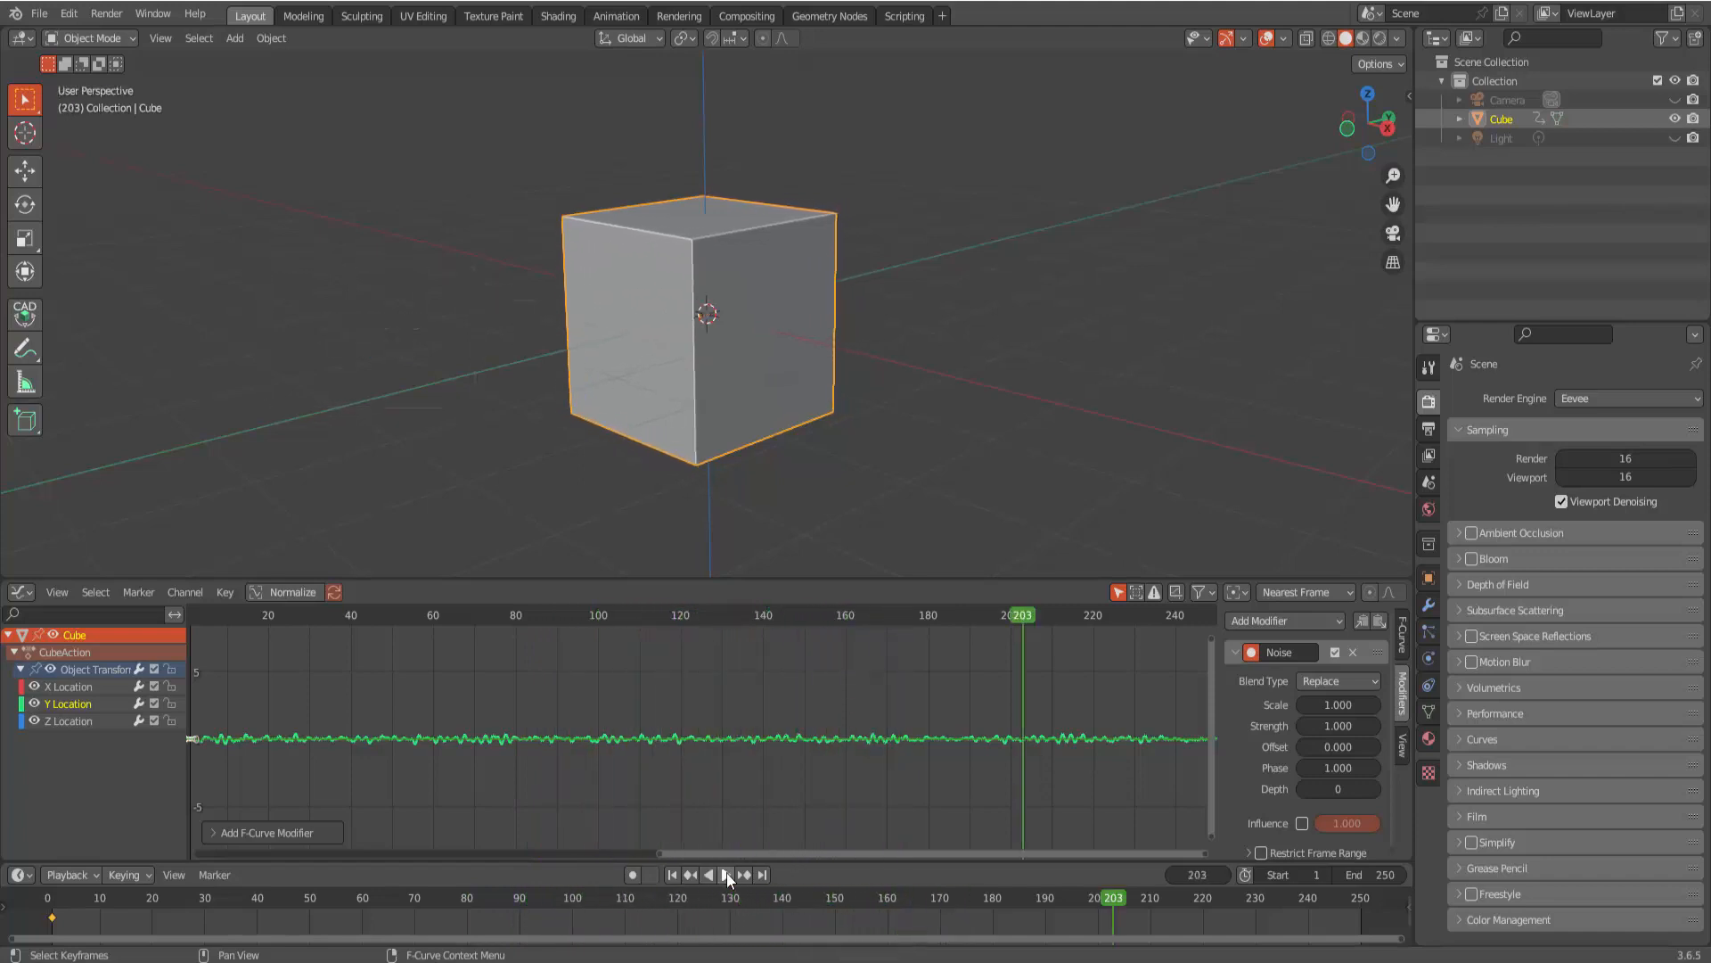
left_click(725, 872)
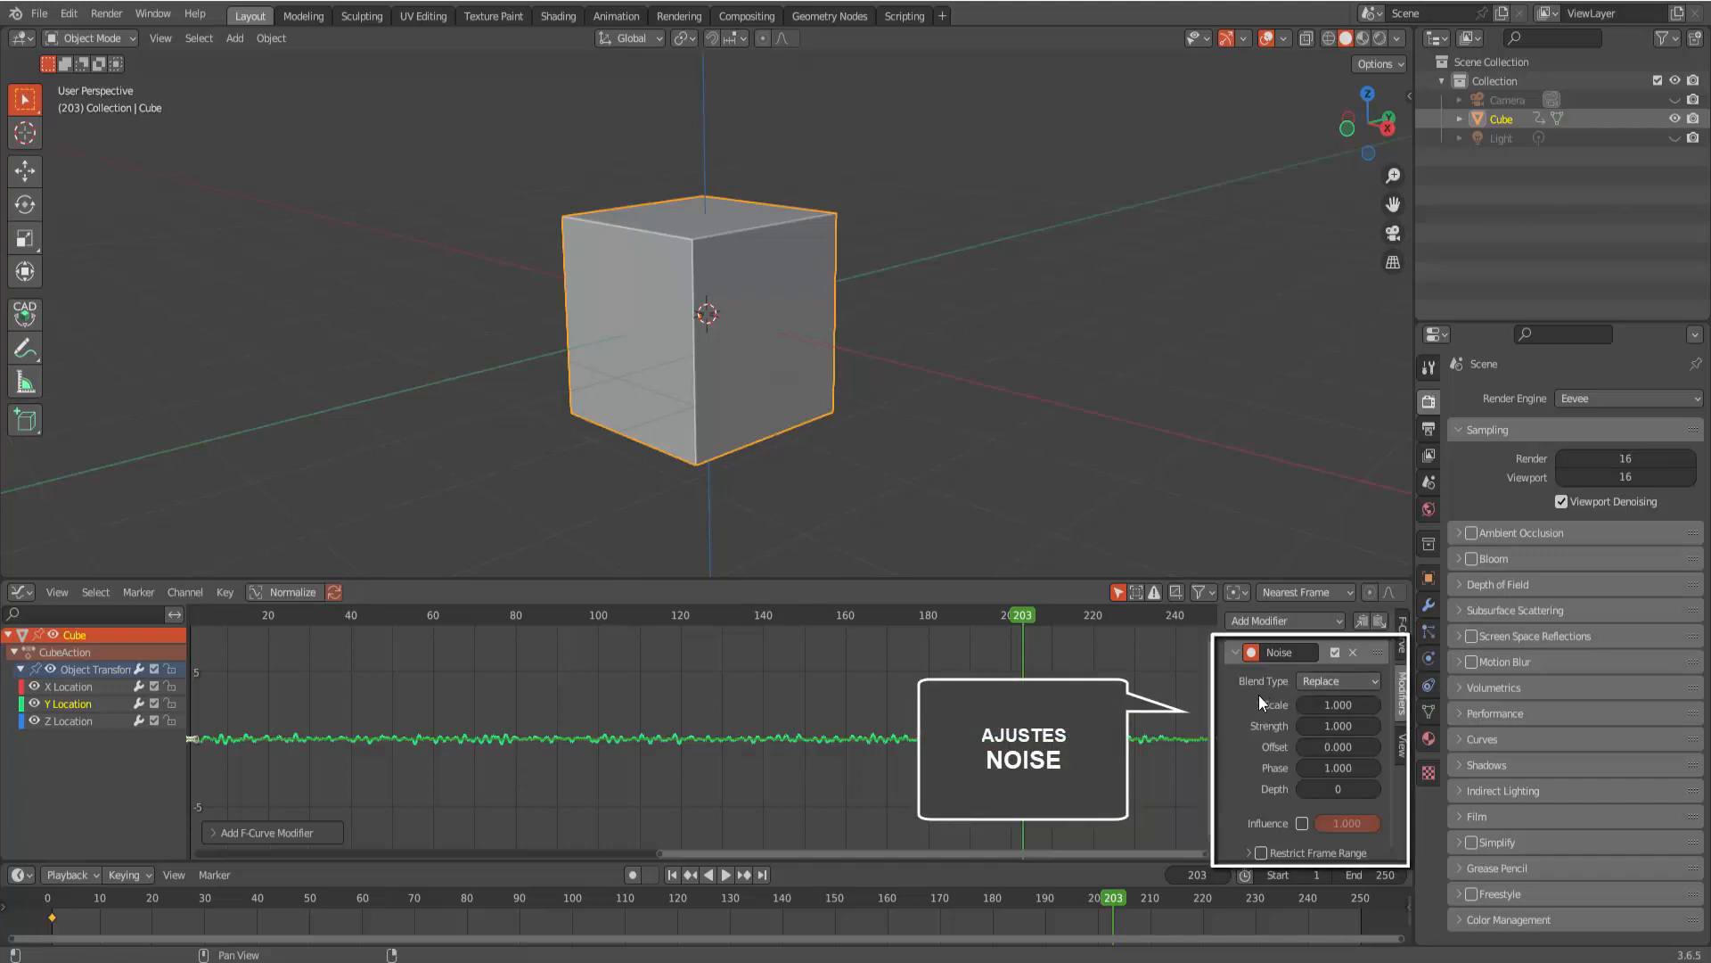
left_click(1333, 680)
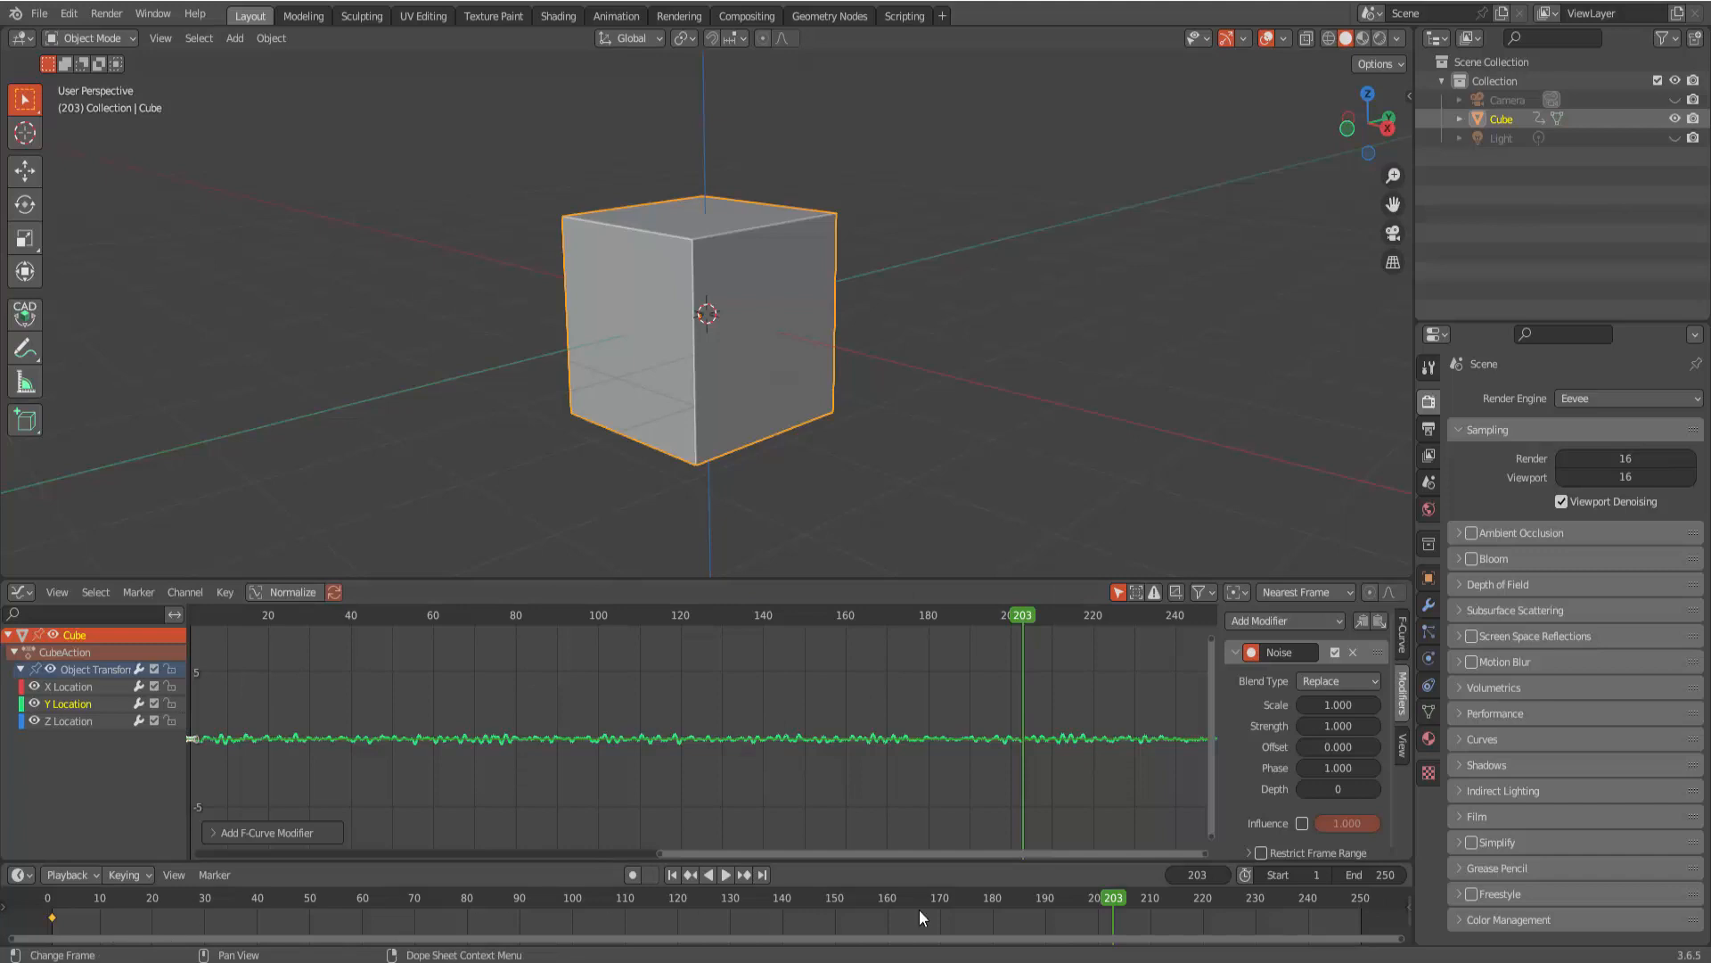
Step: With the animation playing, set the Y Location noise to Scale 4.4, Strength 9.3, Offset -40.4 and Phase 7.7
left_click(725, 875)
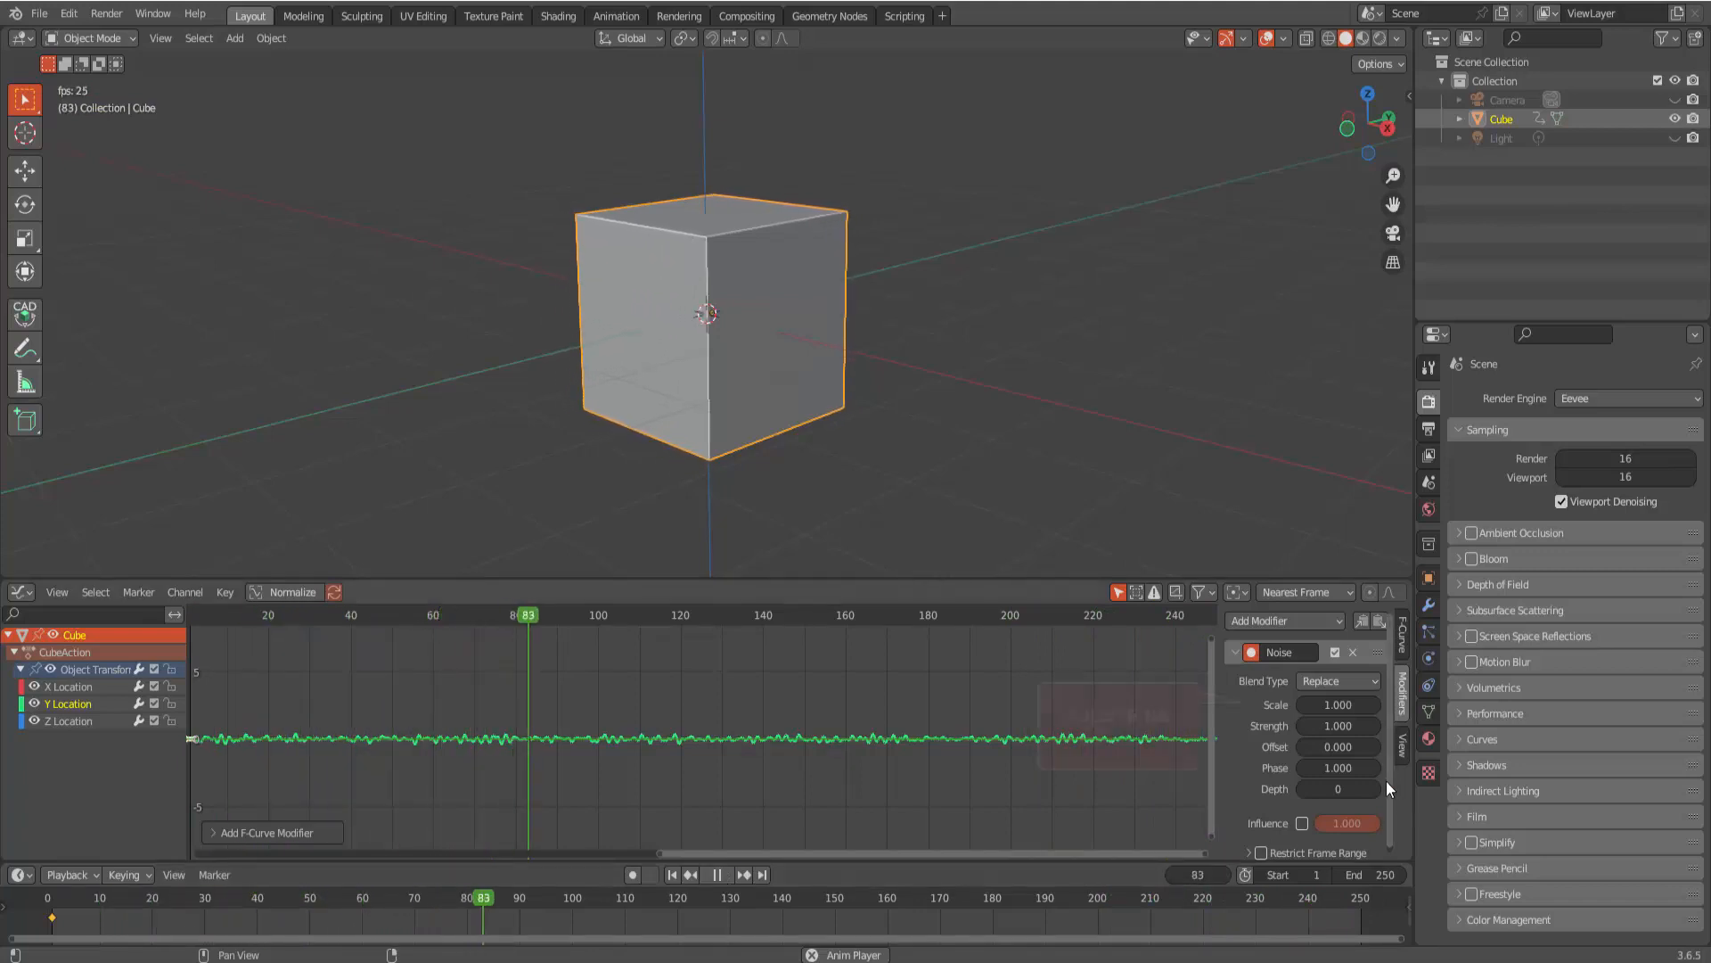
left_click_drag(1337, 704, 1449, 704)
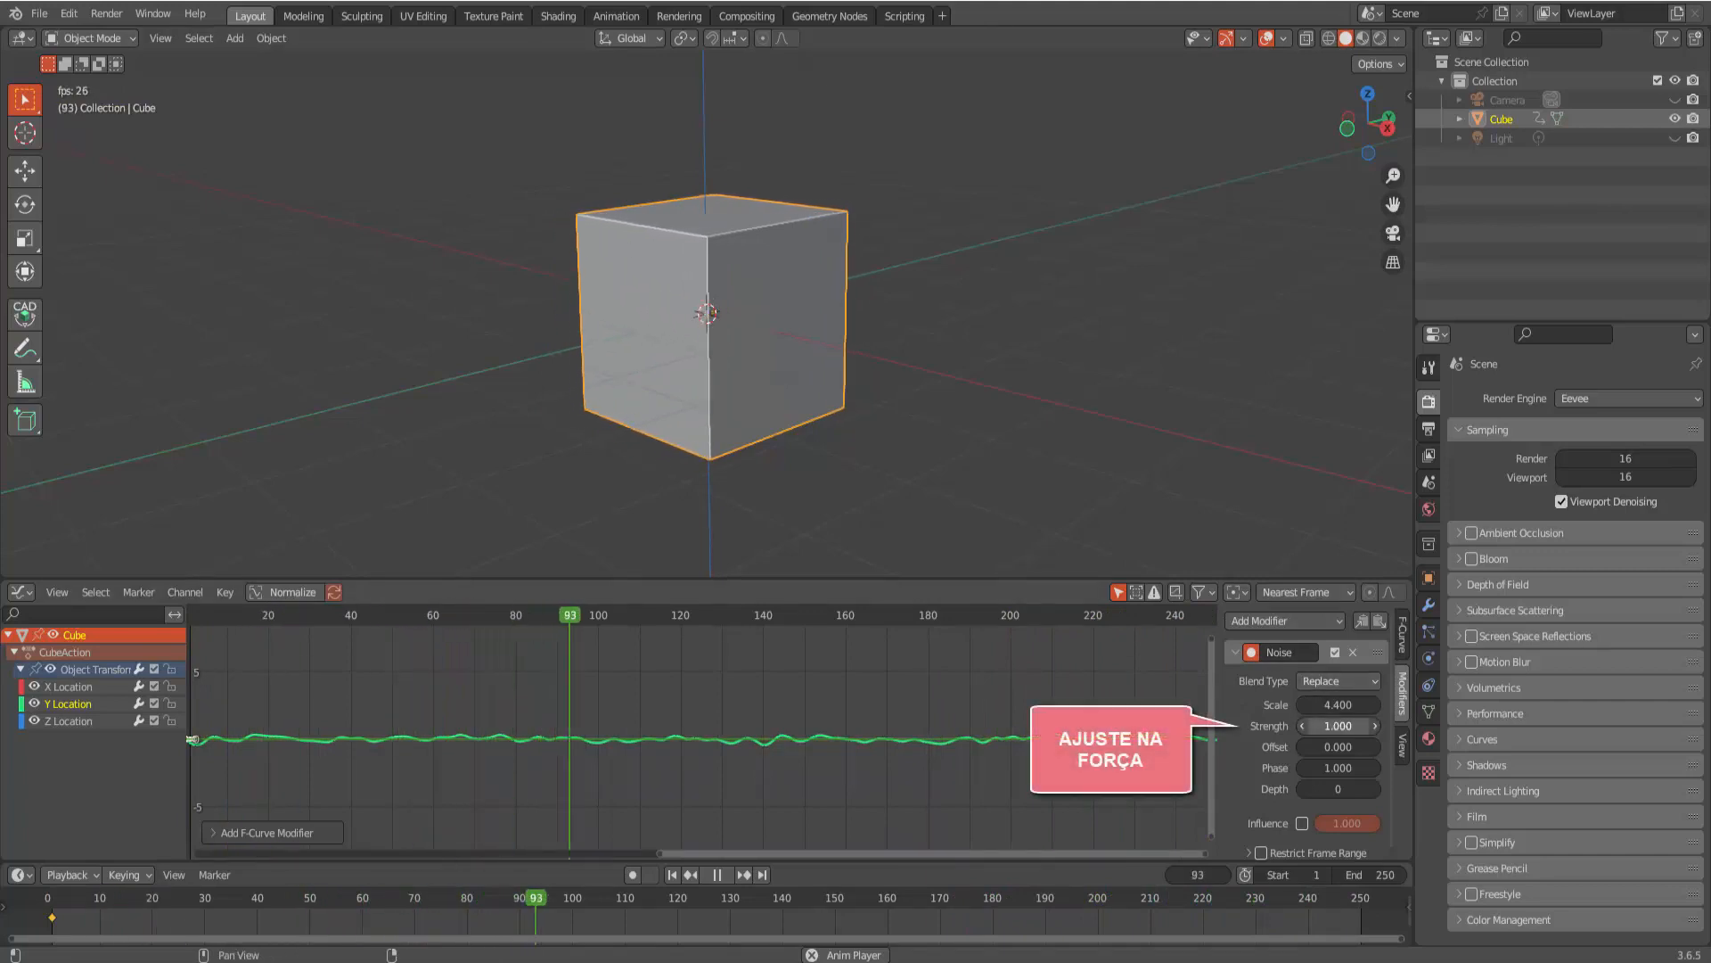
left_click_drag(1338, 725, 1481, 726)
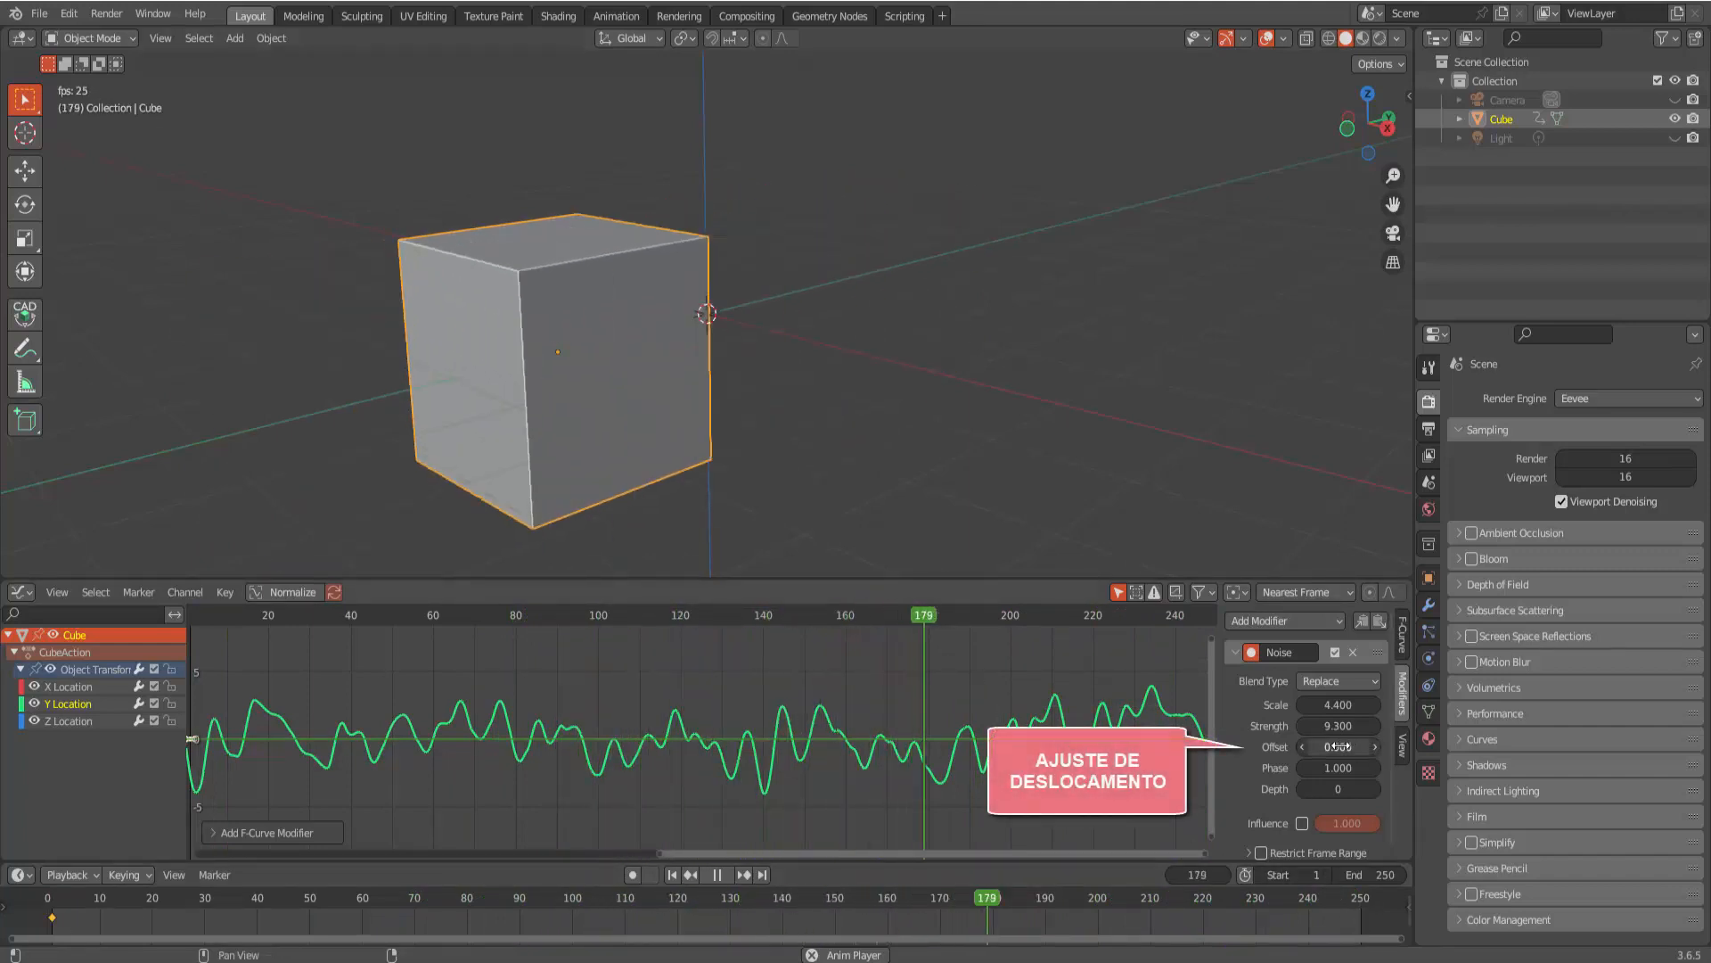
left_click_drag(1338, 746, 906, 746)
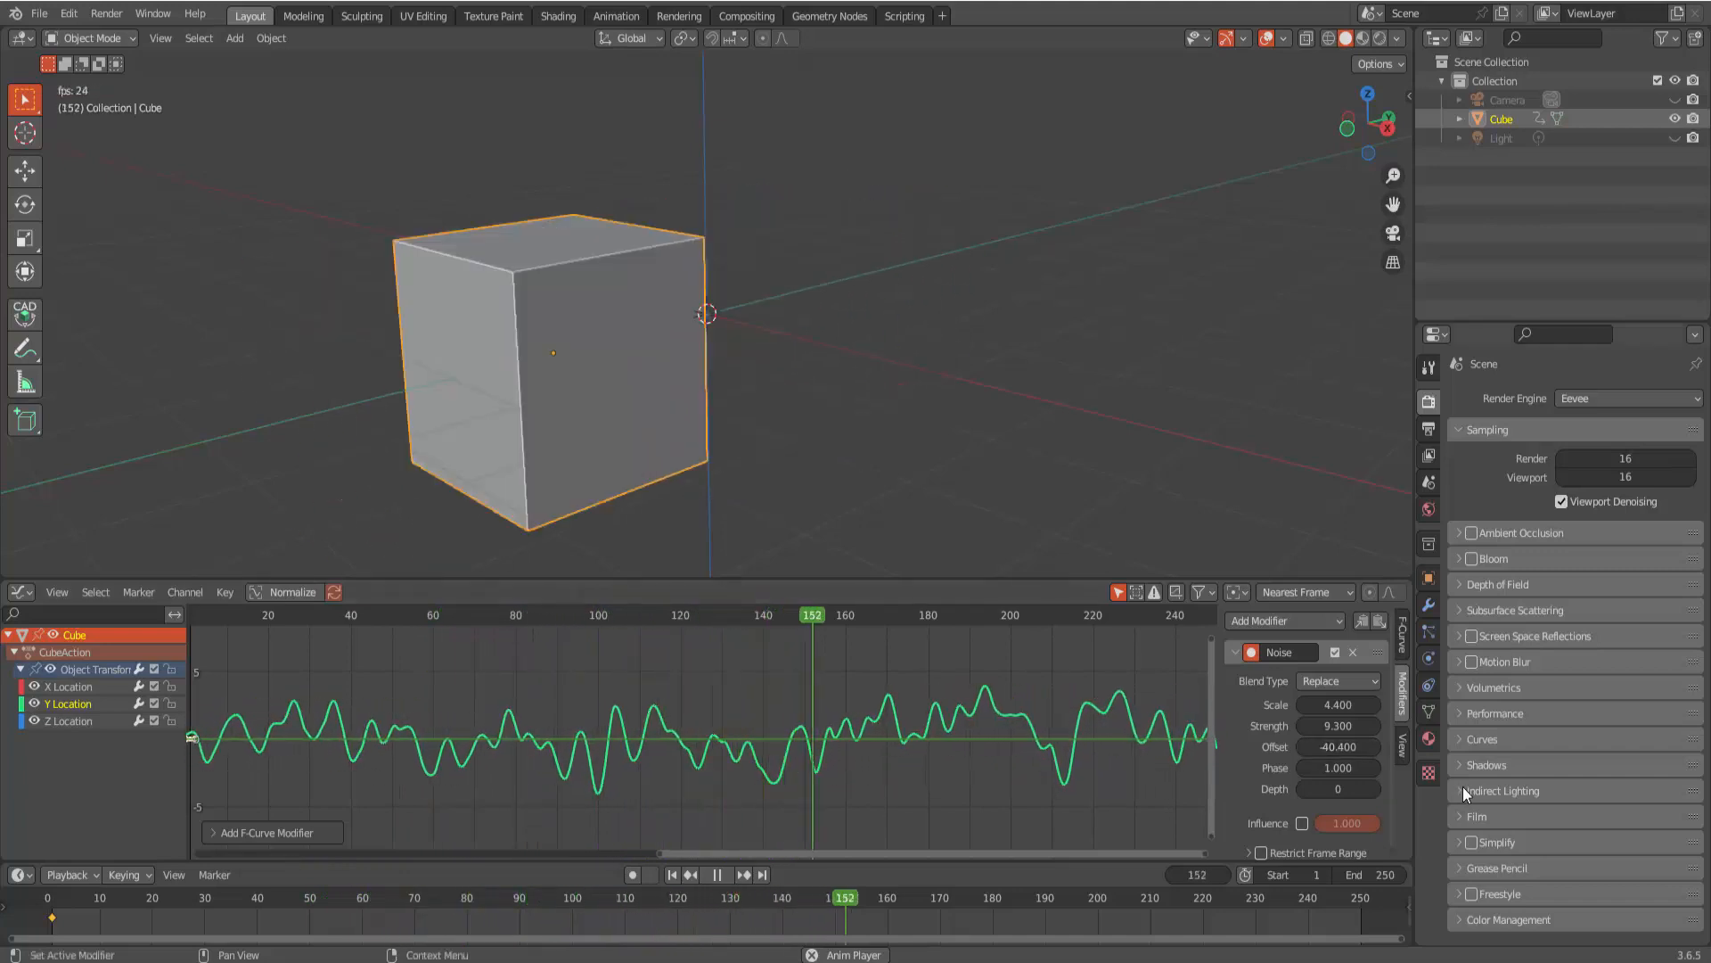
left_click_drag(1339, 769, 1390, 768)
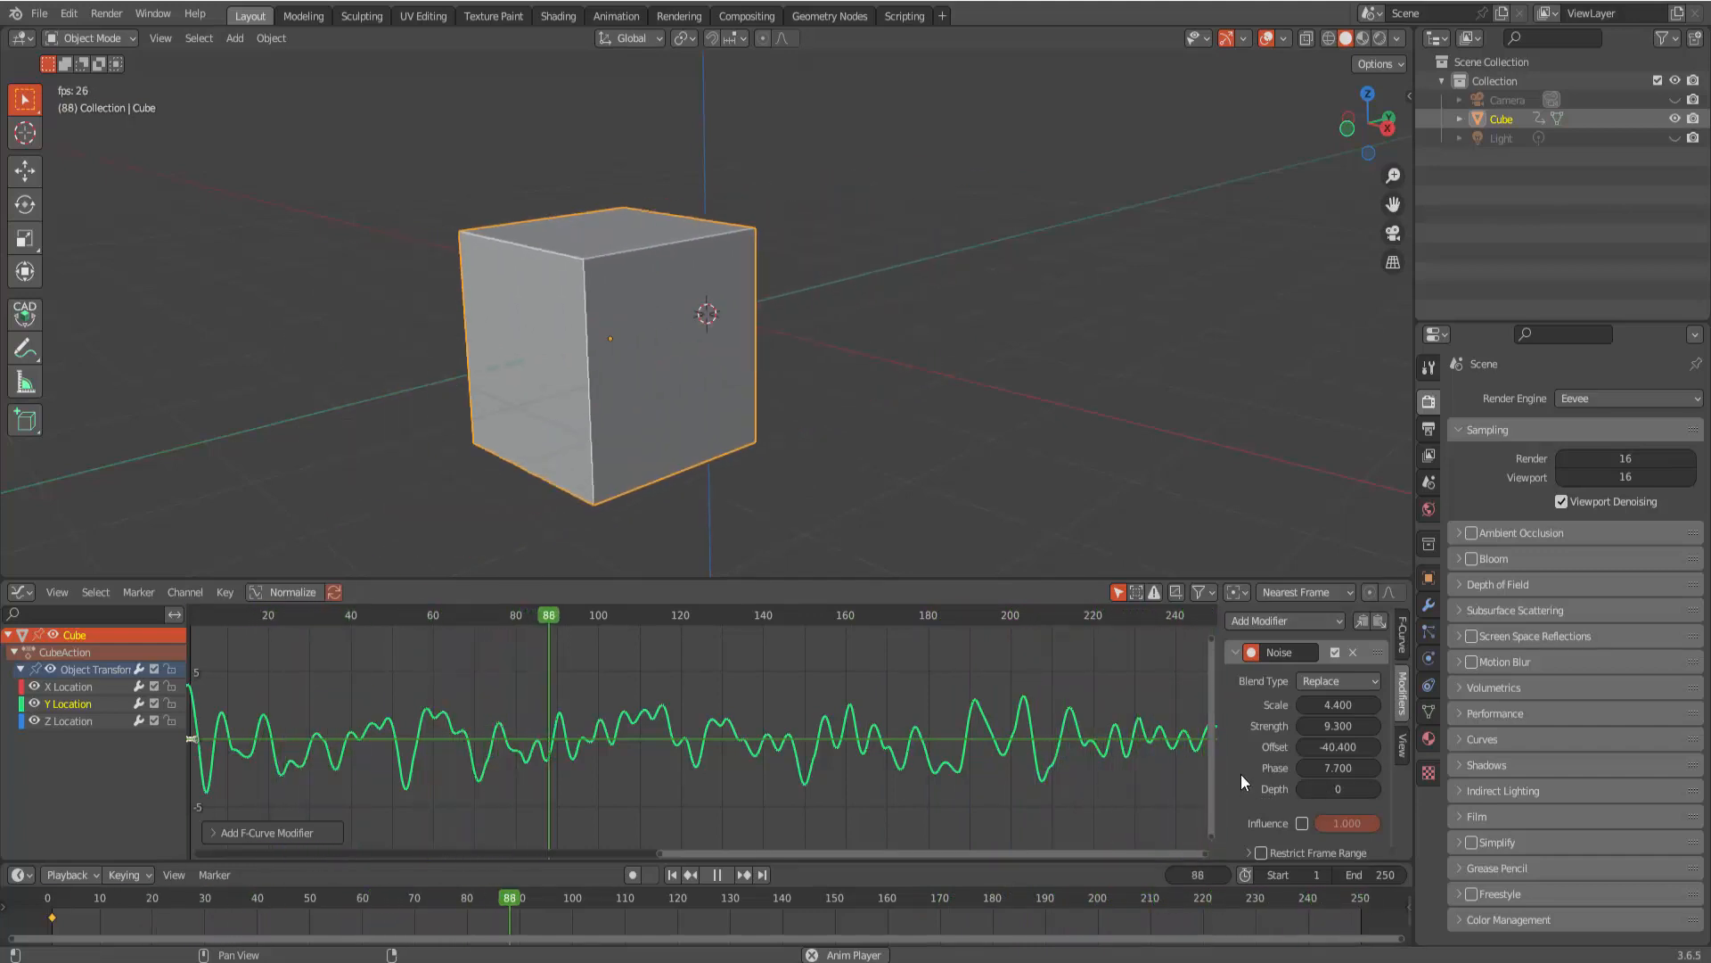
Step: Restrict the Y Location noise modifier's frame range, with Start 40 and End 180.8
scroll(1241, 774, "down", 1)
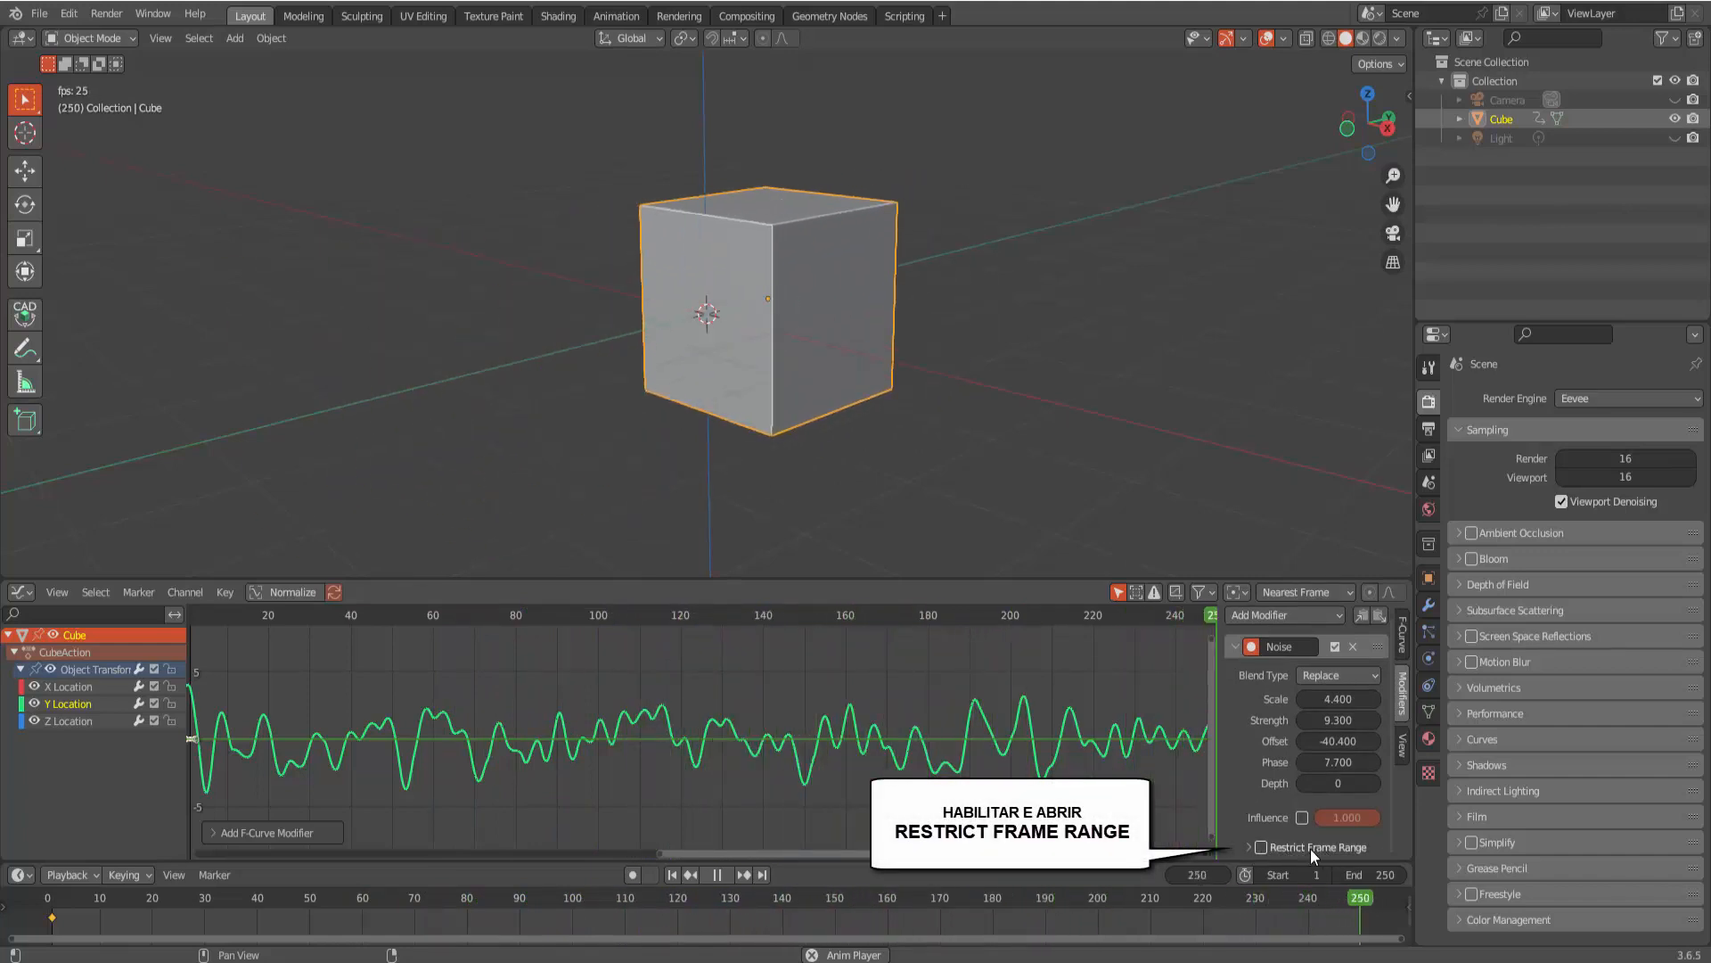
left_click(1261, 847)
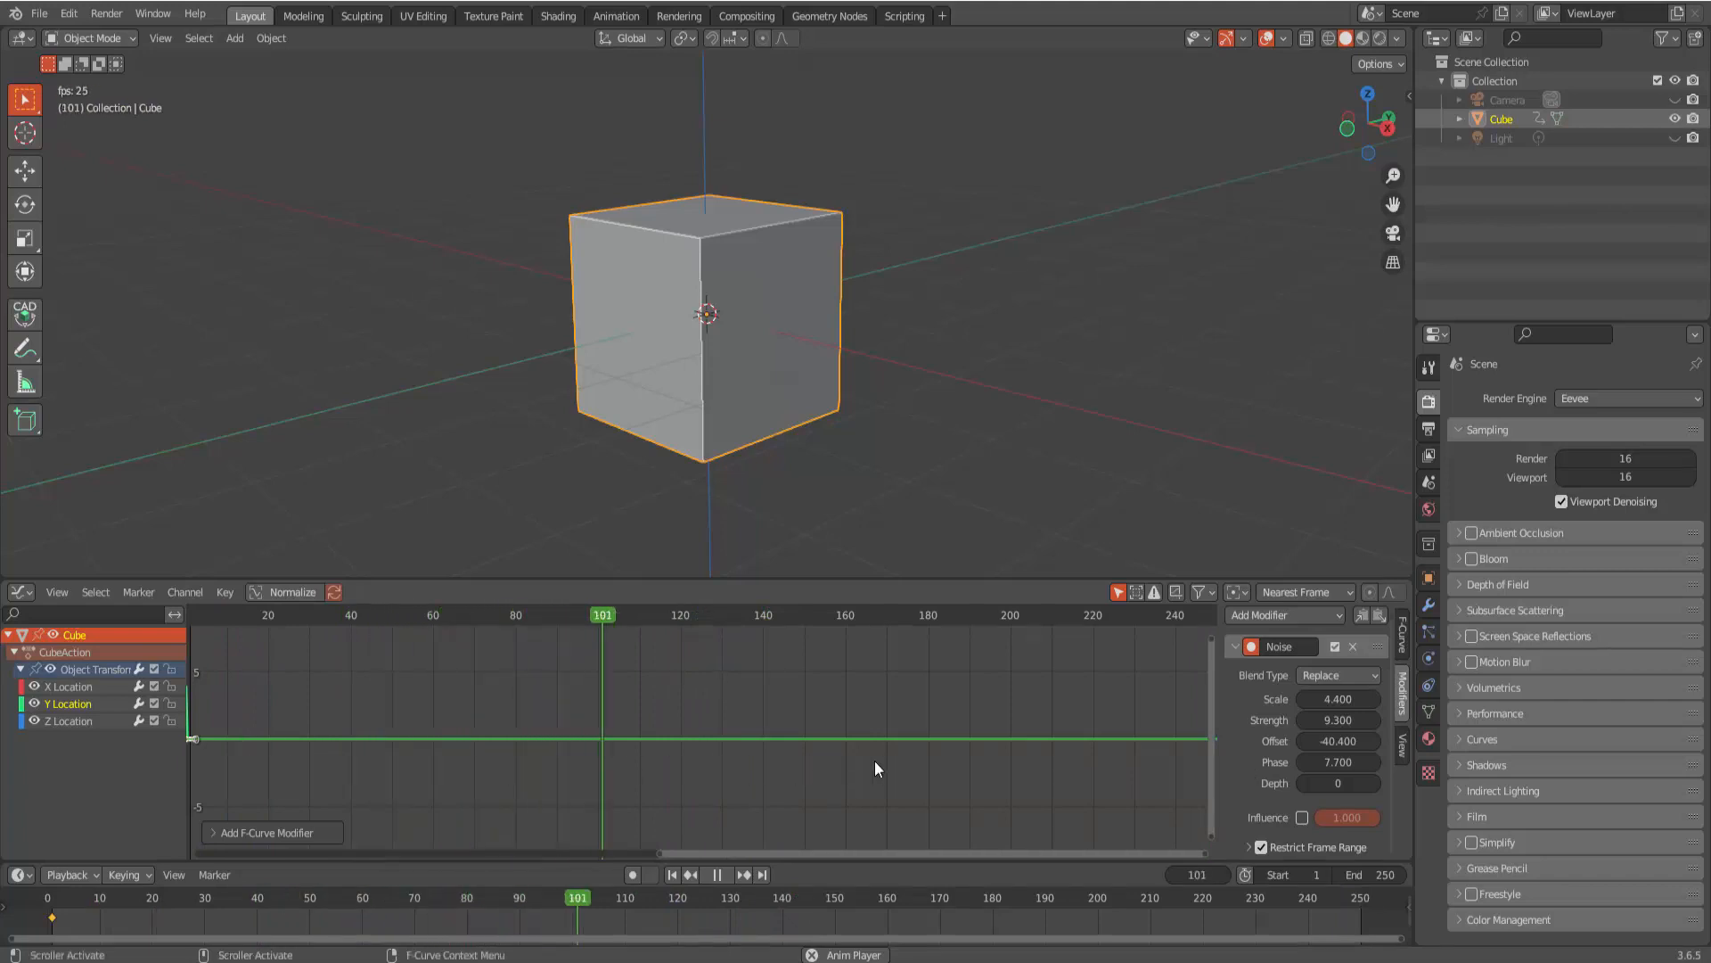
left_click(1249, 848)
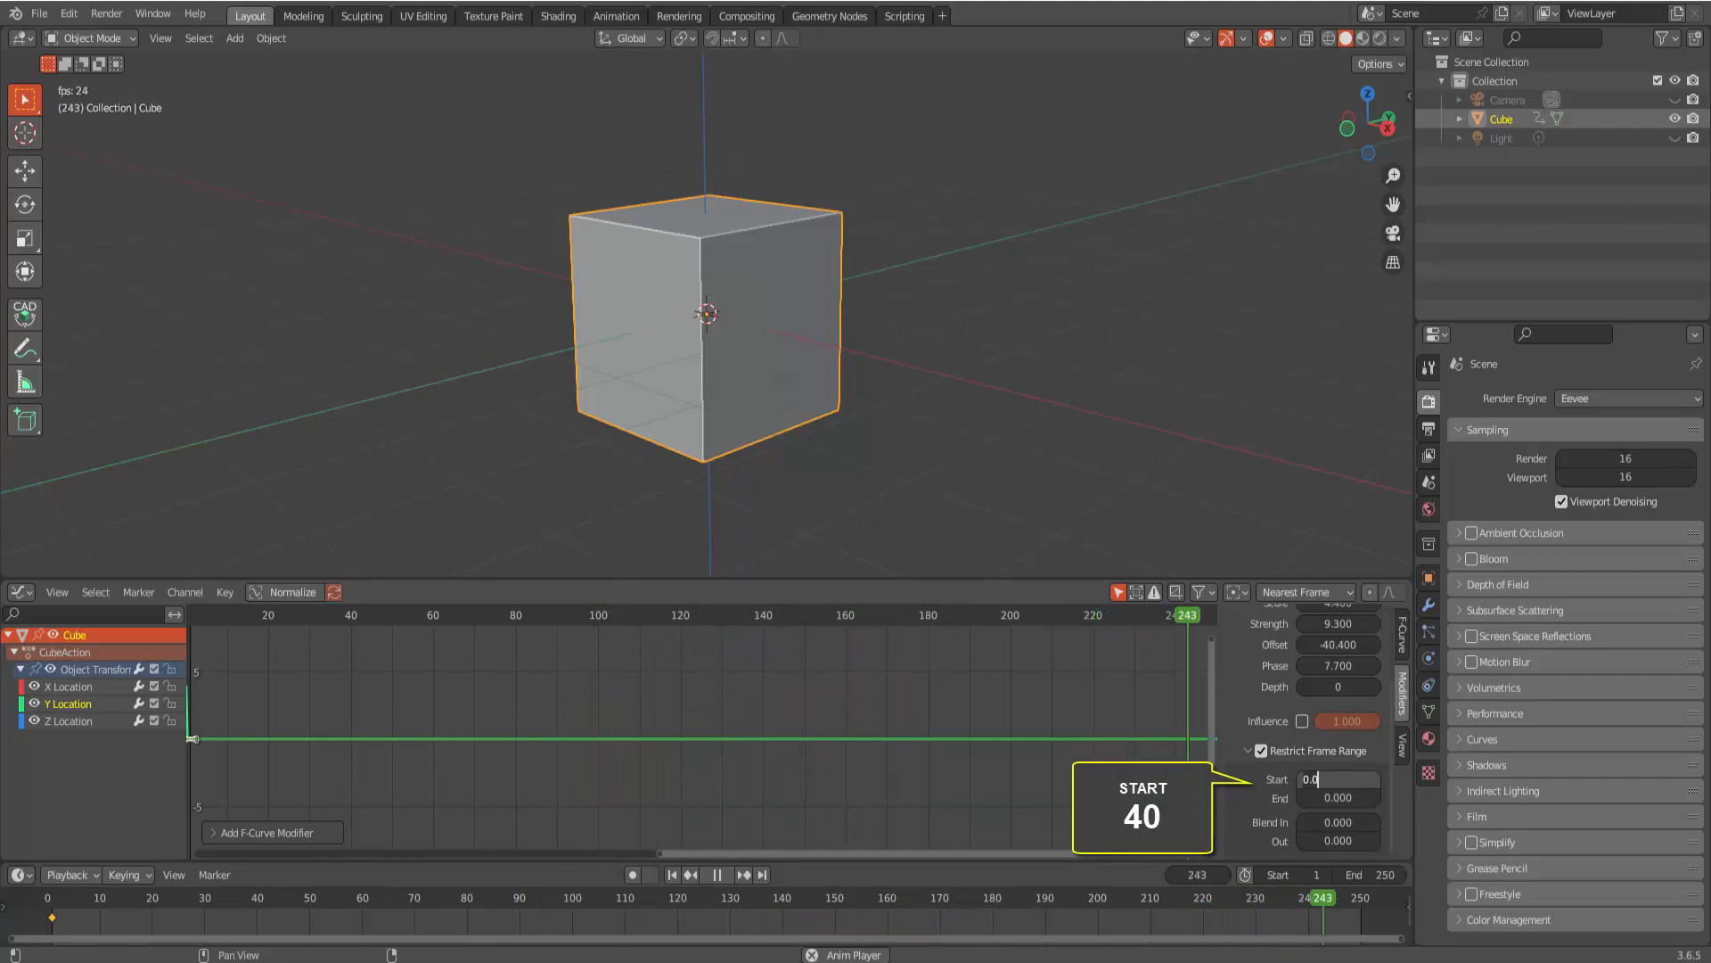
key("BackSpace")
key("BackSpace")
key("BackSpace")
type("40")
key("Return")
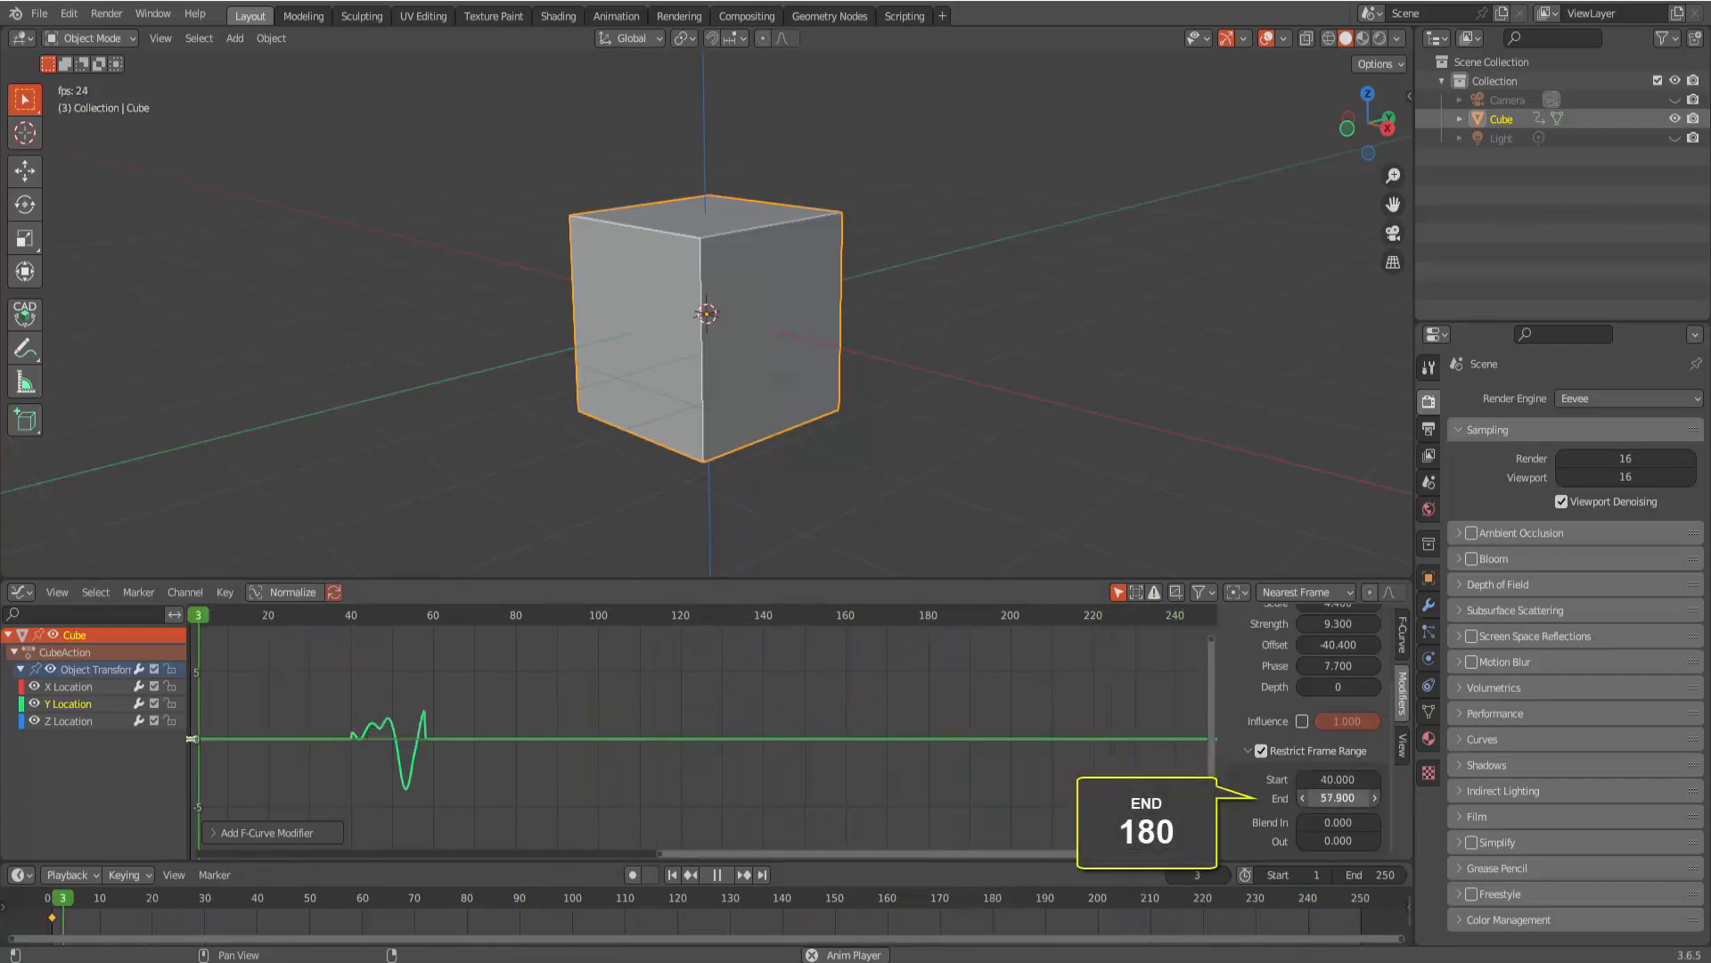
left_click_drag(1338, 797, 1426, 798)
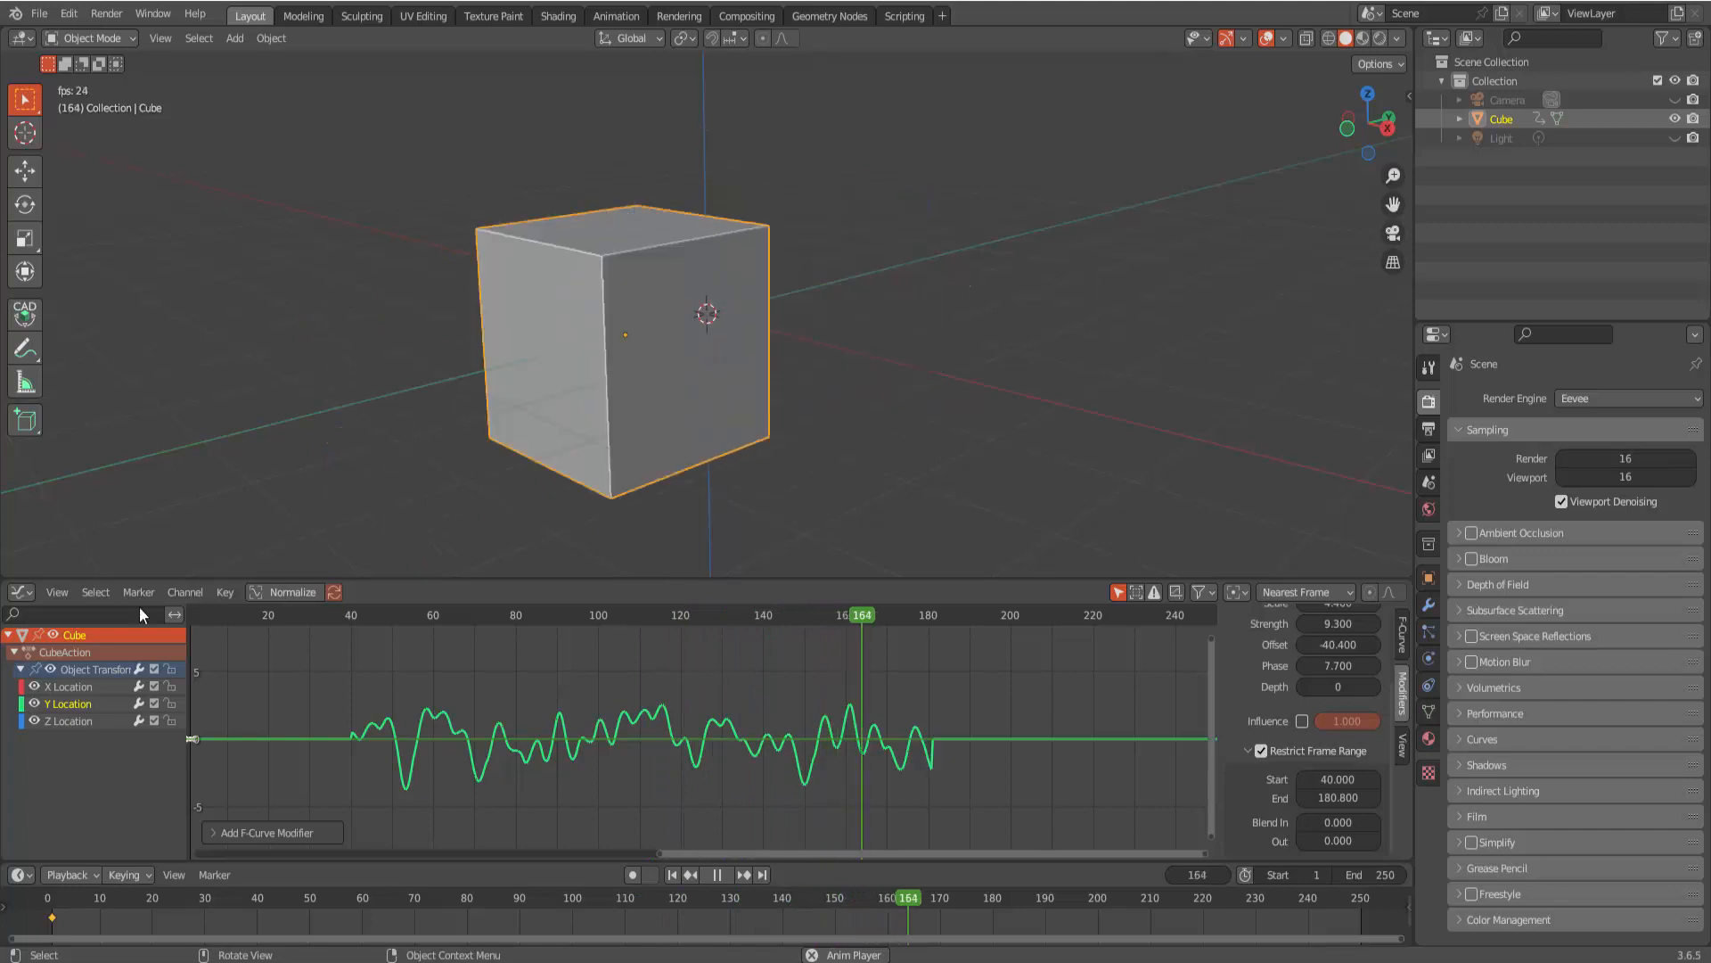
Step: Add a Noise modifier to the cube's Z Location curve with Scale 14.1 and Strength 13.1
left_click(71, 718)
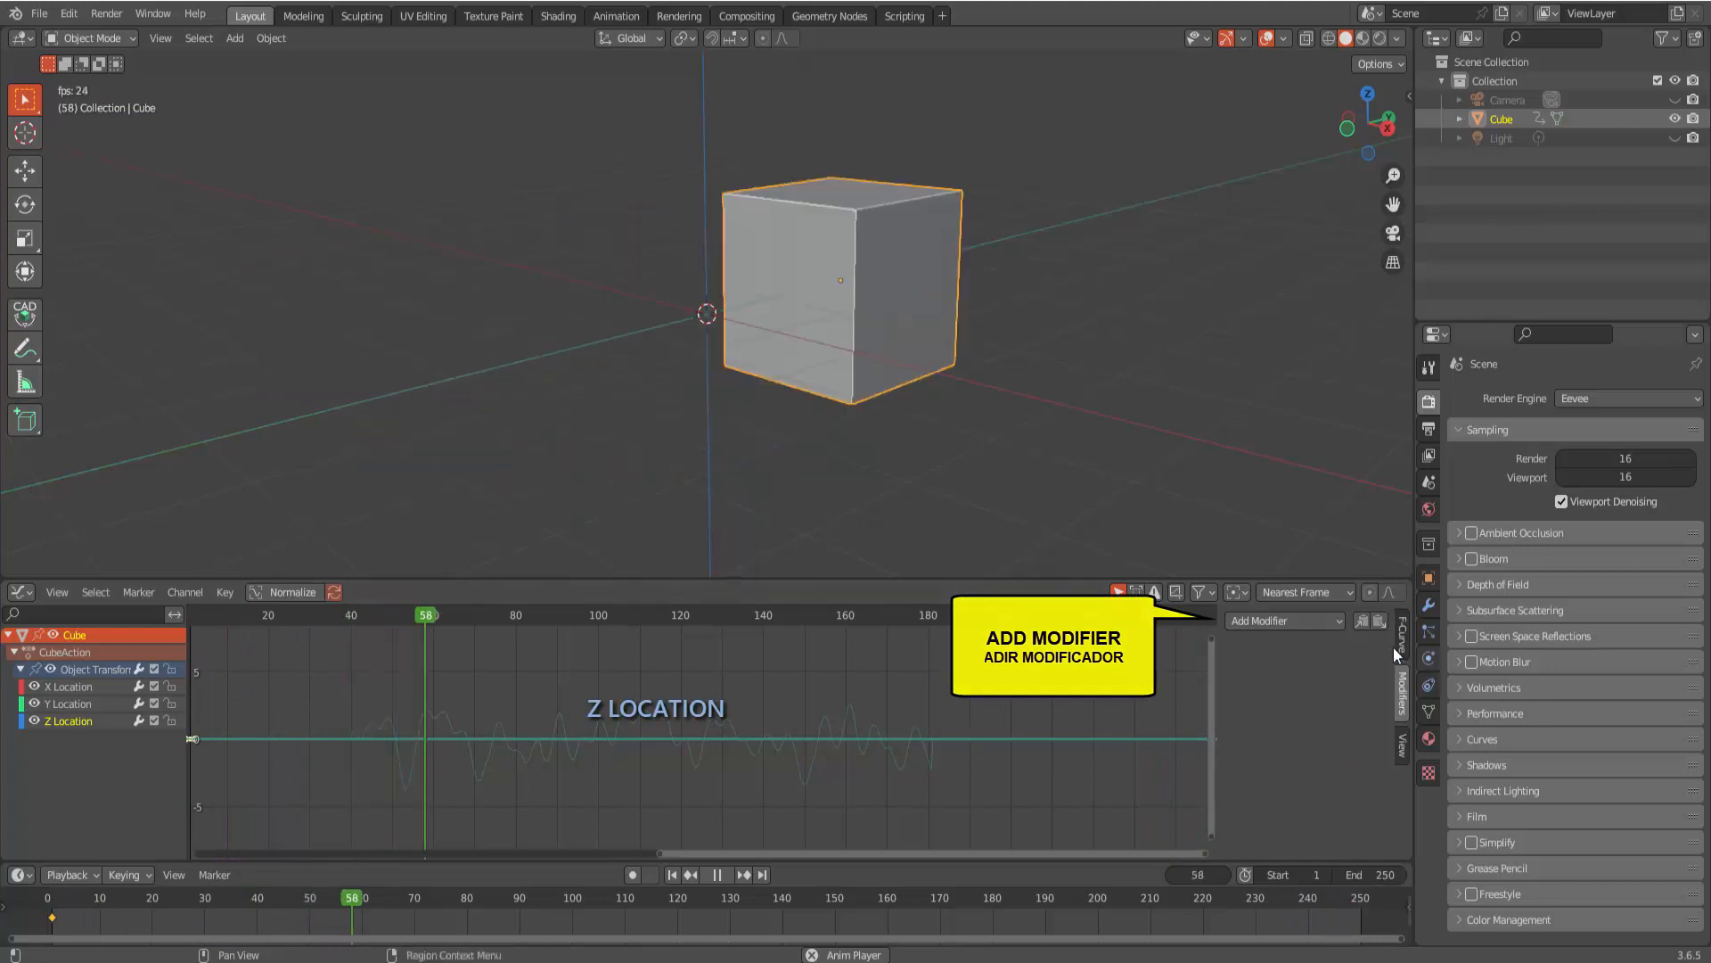
left_click(1320, 618)
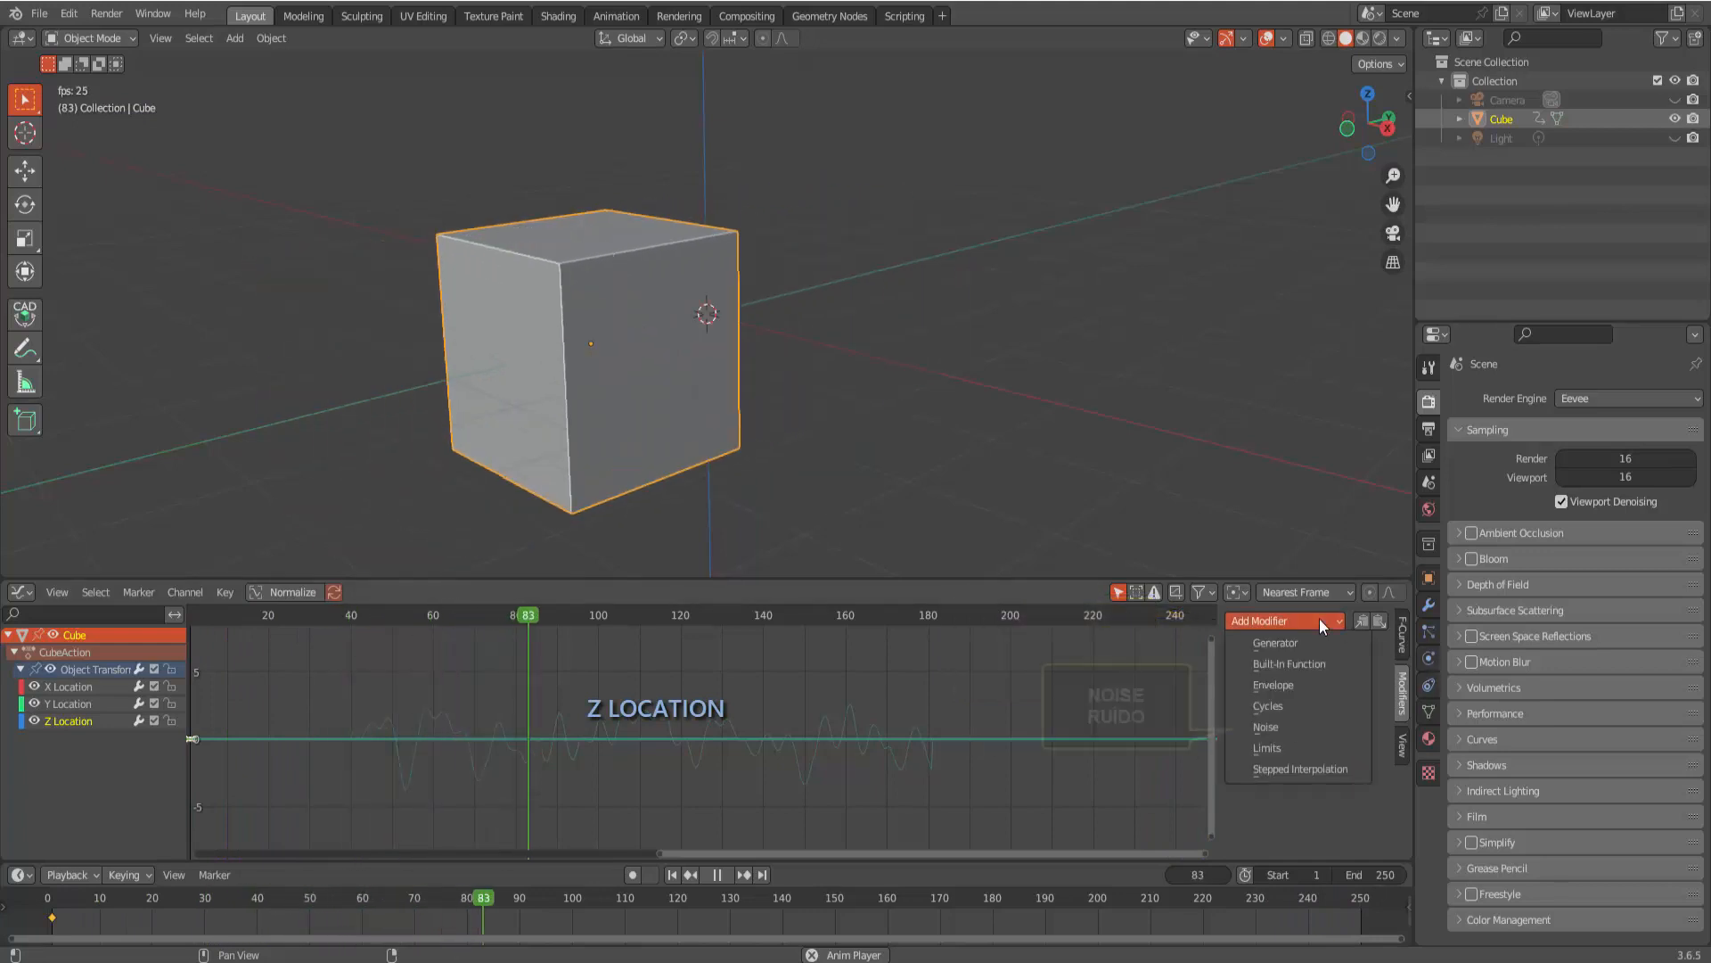
left_click(1285, 725)
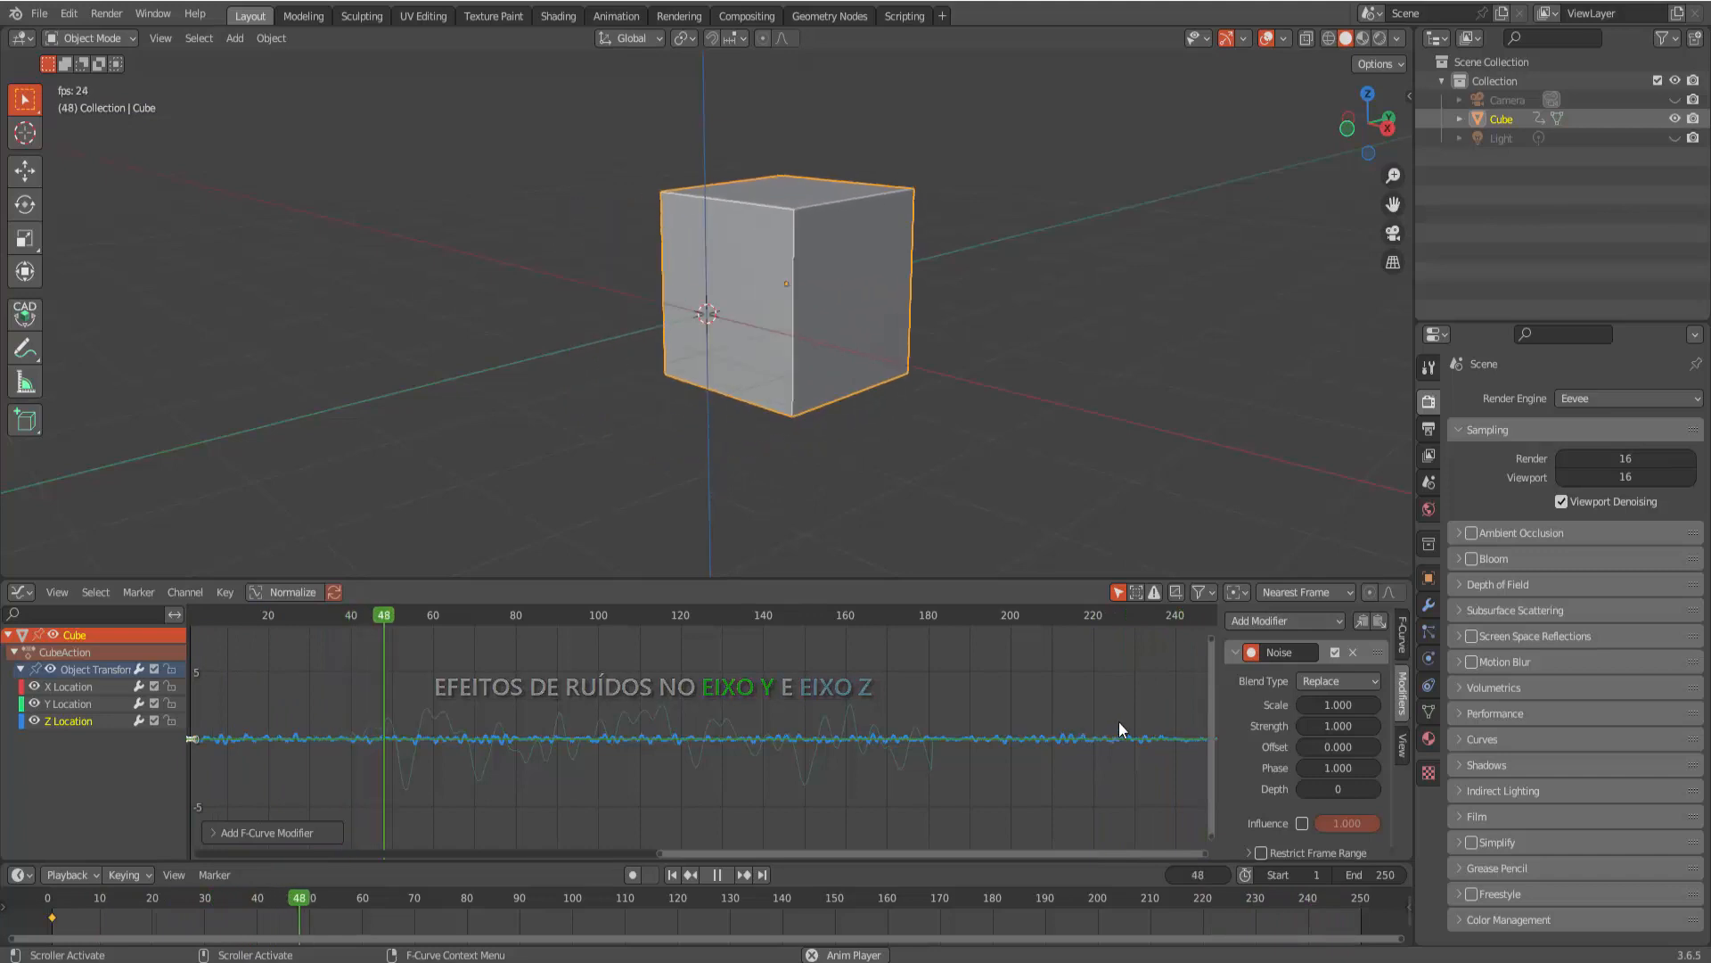
left_click_drag(1308, 706, 1433, 706)
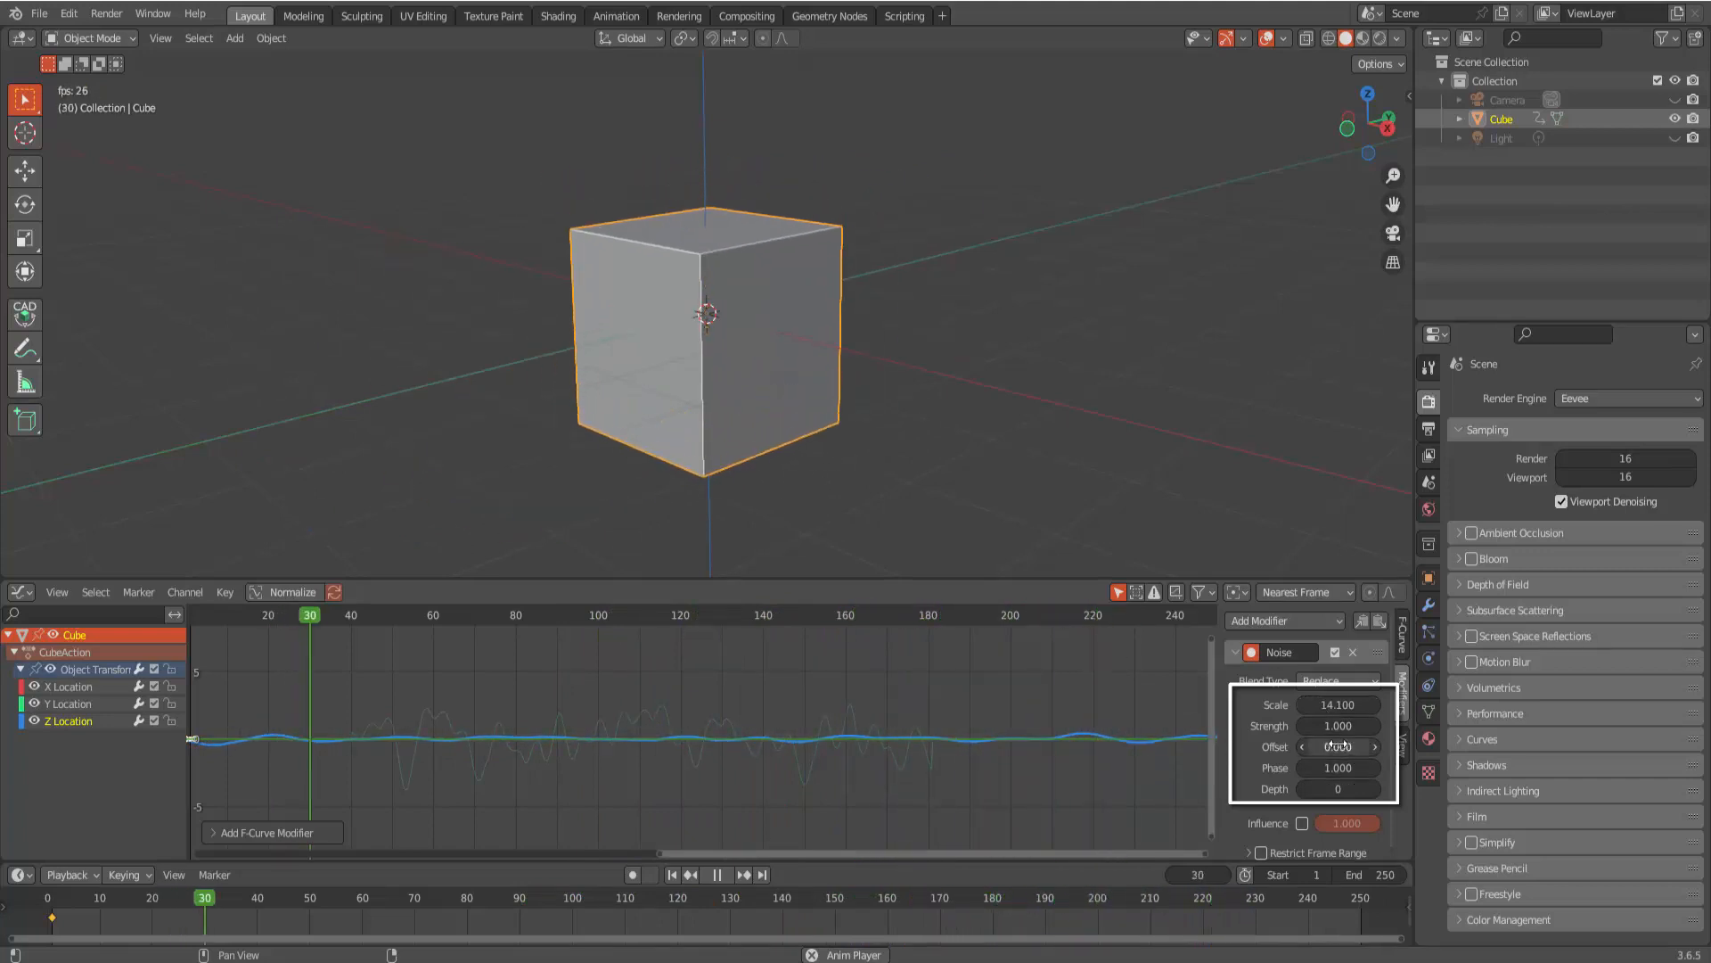
left_click_drag(1338, 733, 1403, 733)
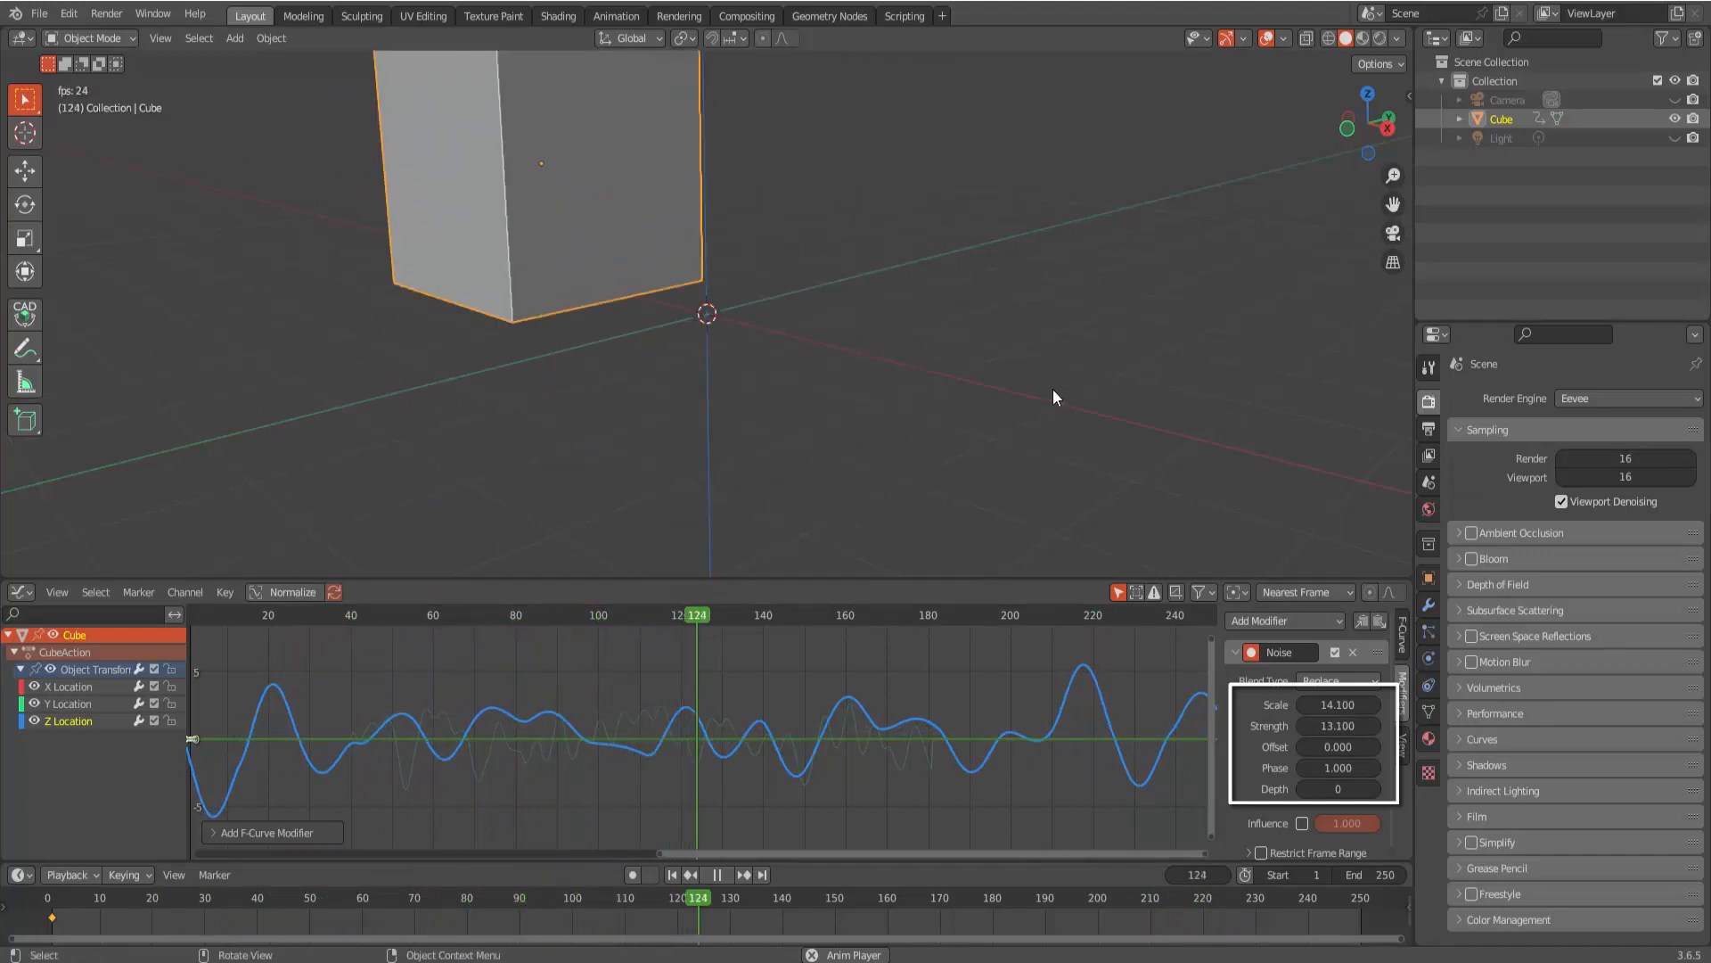